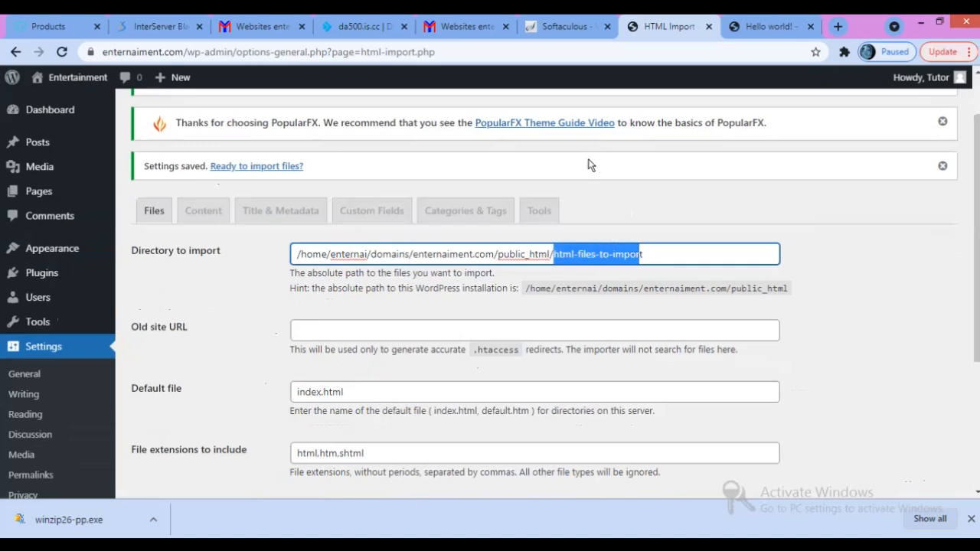
Check the html-files-to-import folder in the DirectAdmin file manager, and import it in WordPress as a directory of files with HTML Importer
left_click(384, 23)
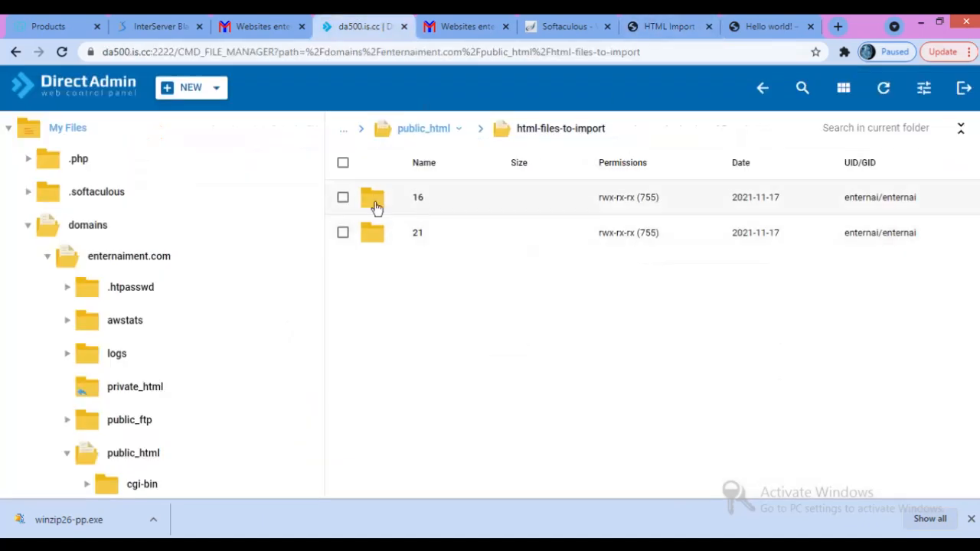
left_click(668, 25)
scroll(410, 319, "down", 3)
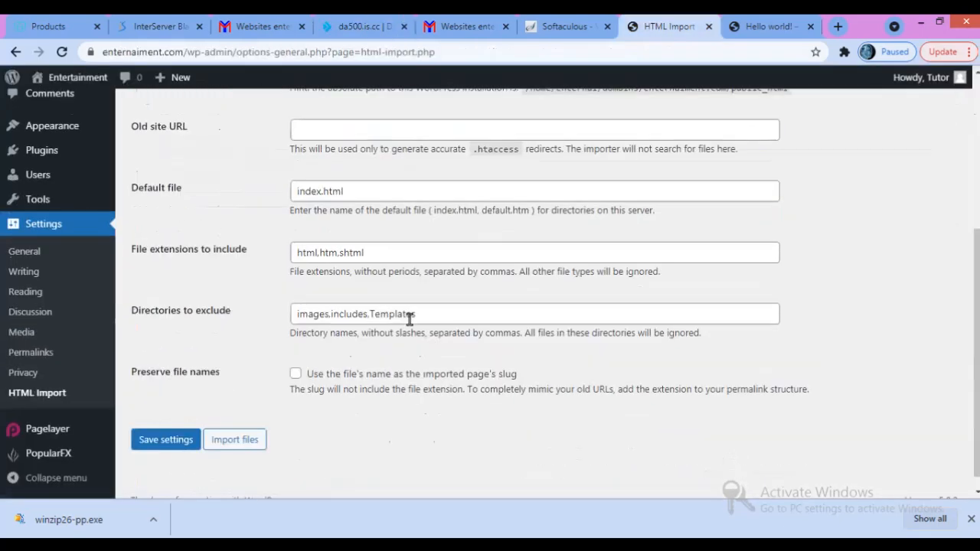
left_click(254, 426)
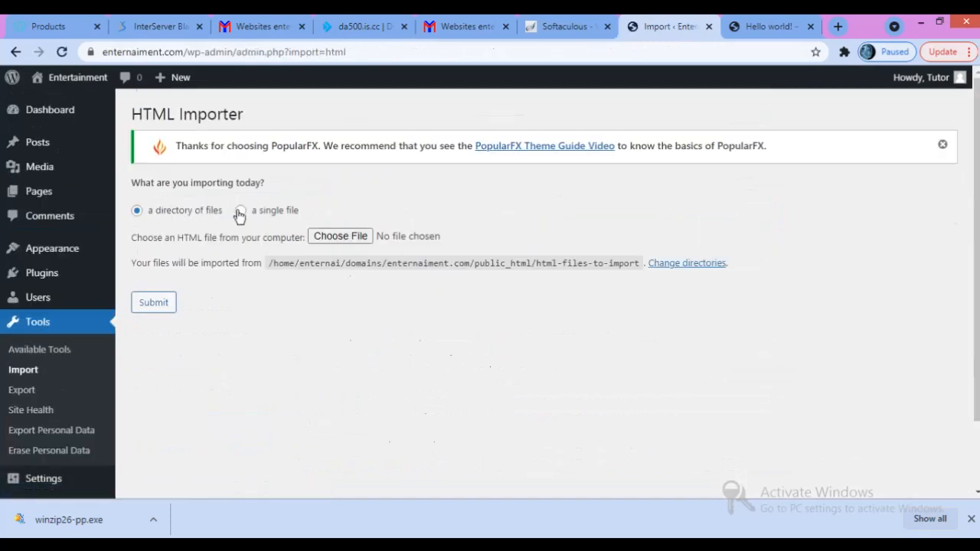
left_click(157, 305)
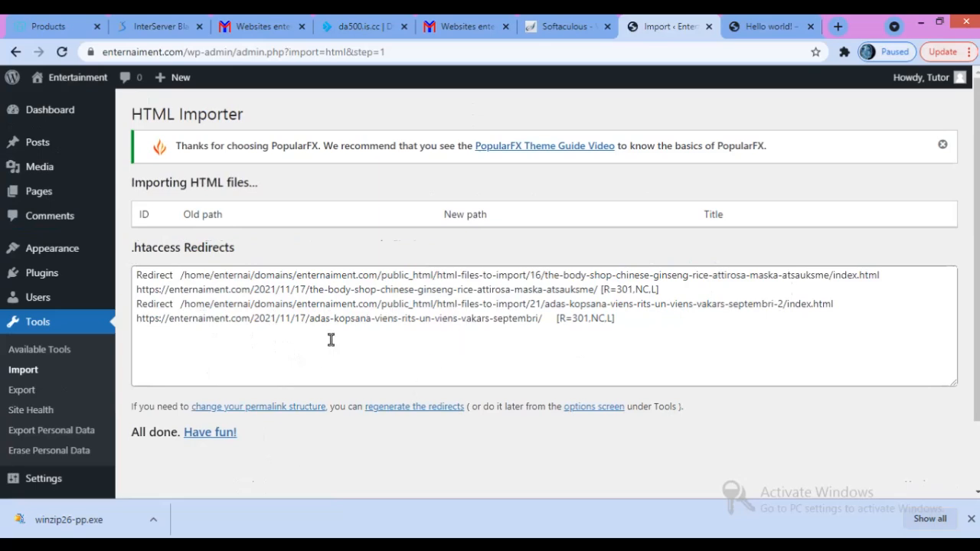
Review the generated .htaccess redirects and open the list of all posts to find the imported entries
scroll(331, 339, "down", 2)
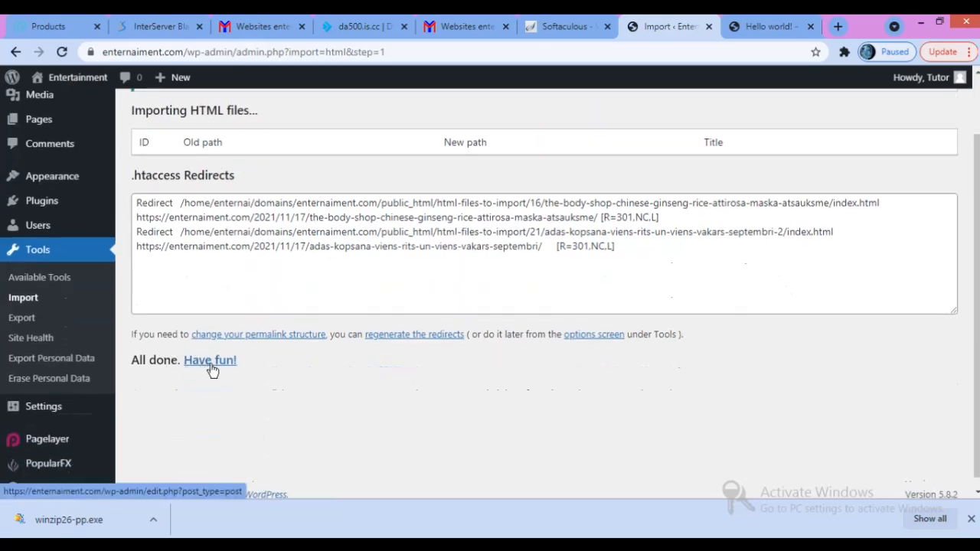
scroll(242, 360, "down", 1)
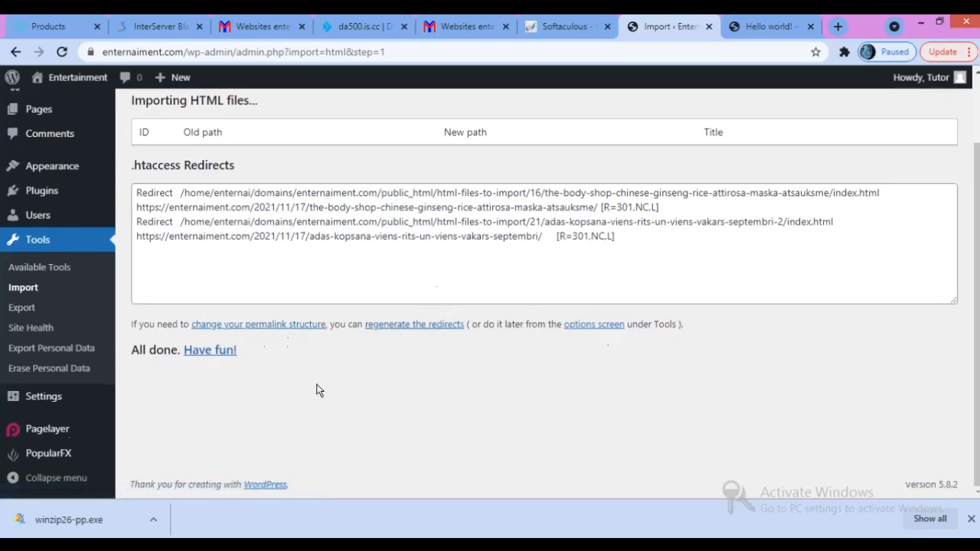
left_click(212, 352)
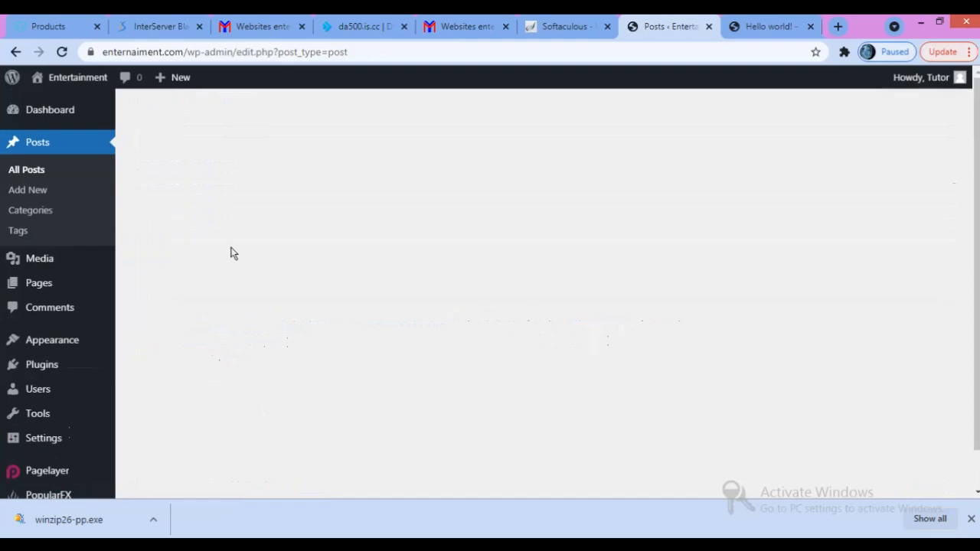
left_click(36, 178)
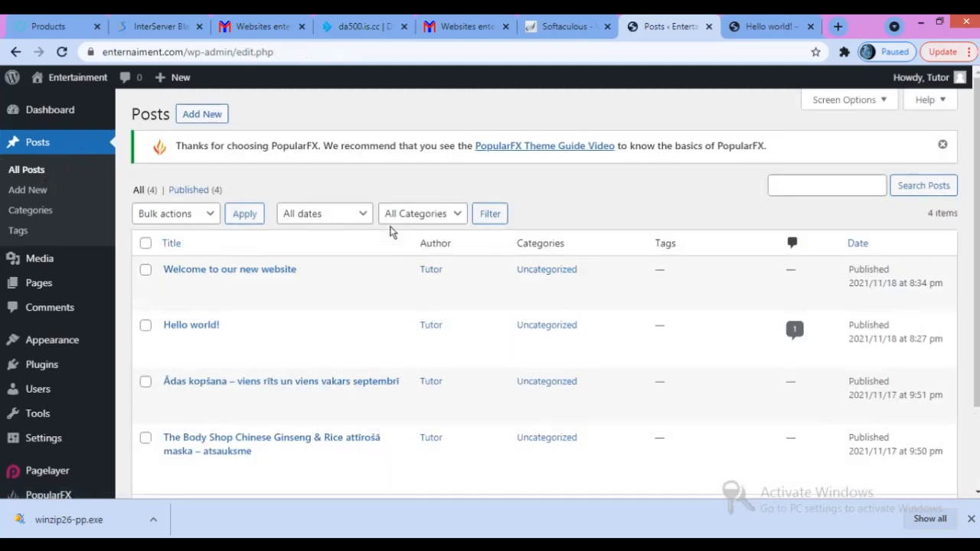
scroll(314, 371, "down", 2)
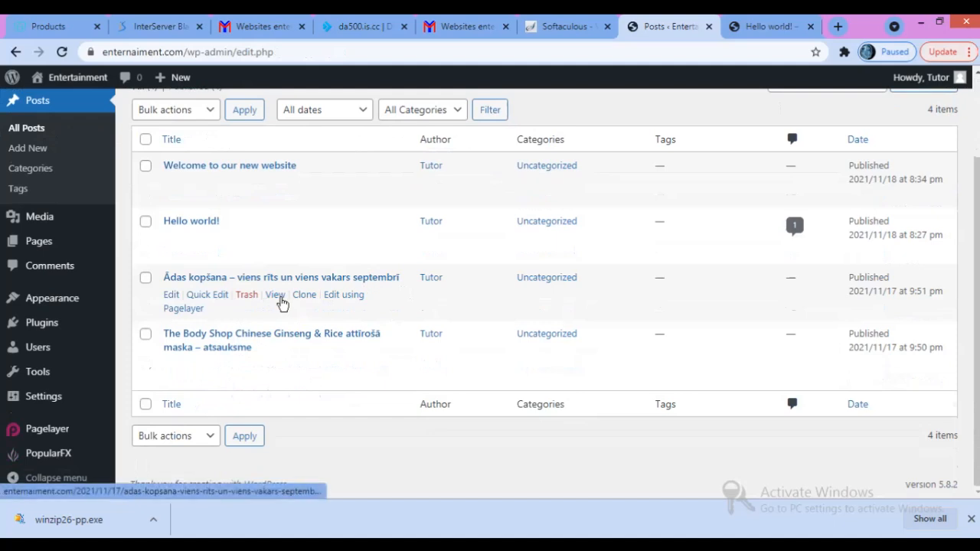
View the imported post "Ādas kopšana – viens rīts un viens vakars septembrī" on the site and examine its content down to the comment form
left_click(275, 295)
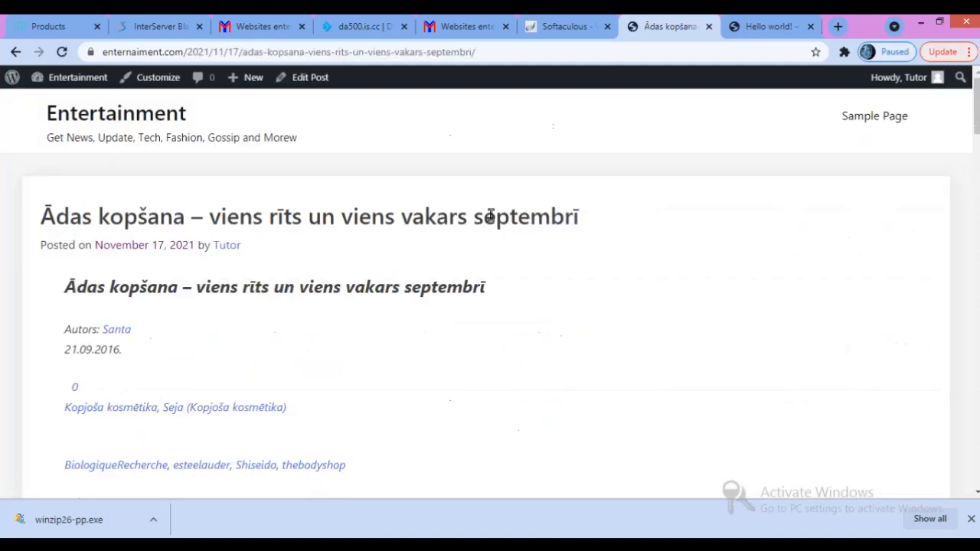
scroll(491, 214, "down", 5)
scroll(490, 215, "down", 10)
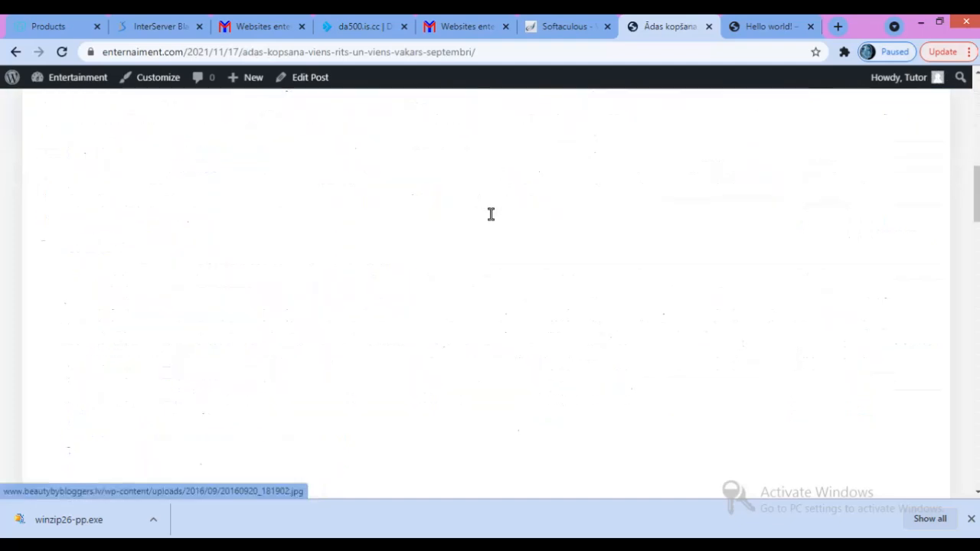
scroll(491, 215, "down", 10)
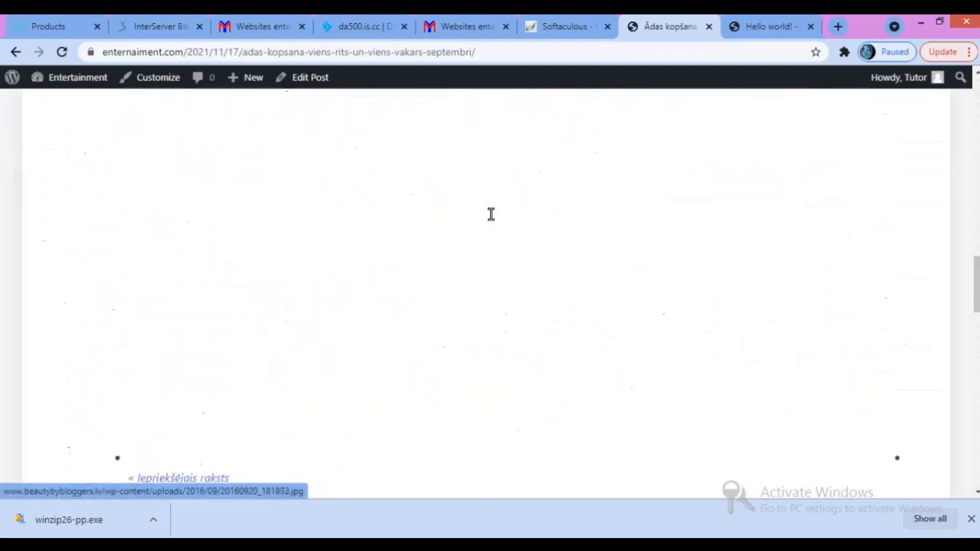
scroll(490, 214, "down", 3)
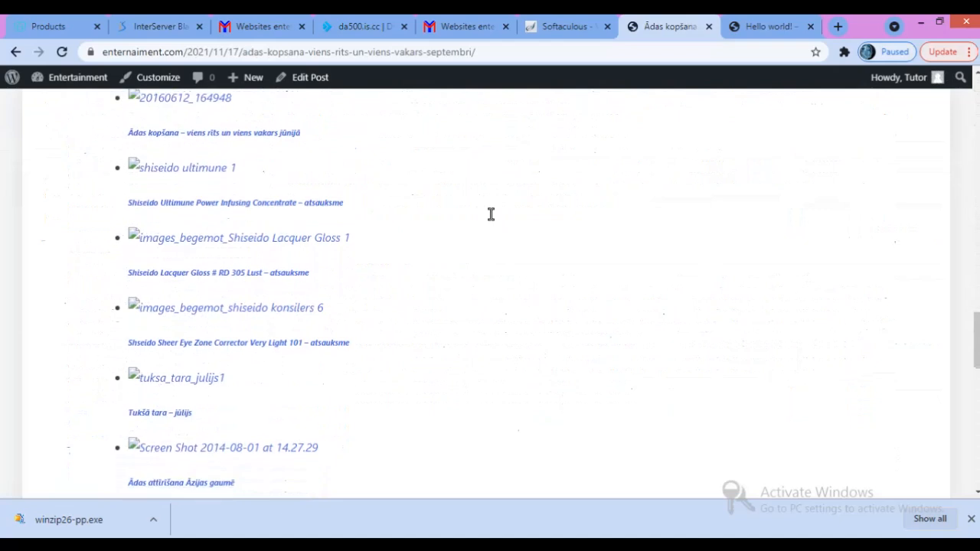
scroll(152, 149, "up", 3)
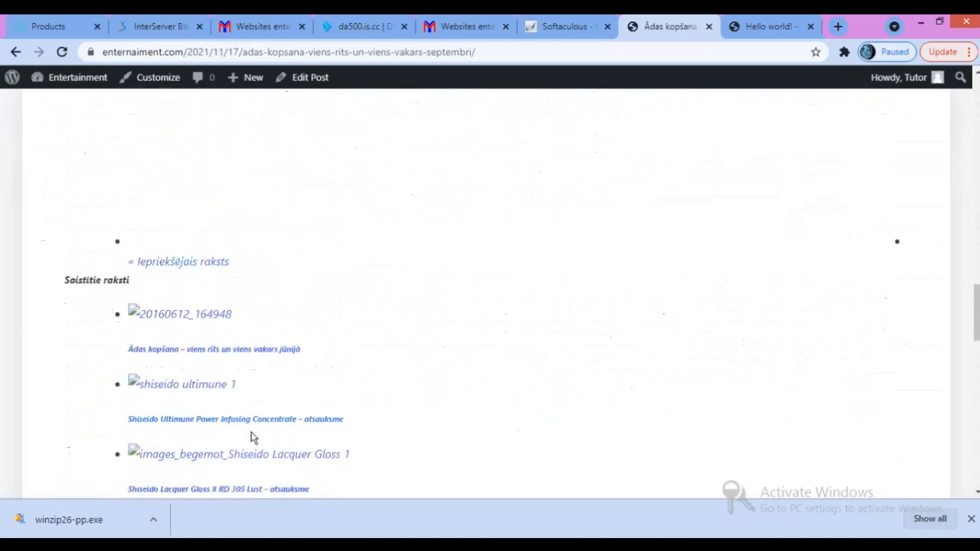
scroll(251, 438, "down", 9)
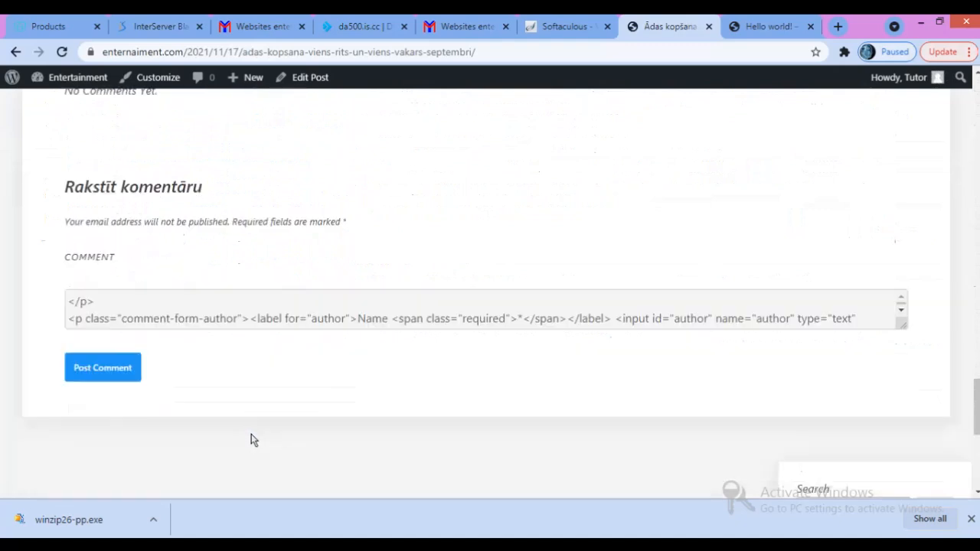
scroll(256, 421, "up", 10)
scroll(271, 409, "up", 5)
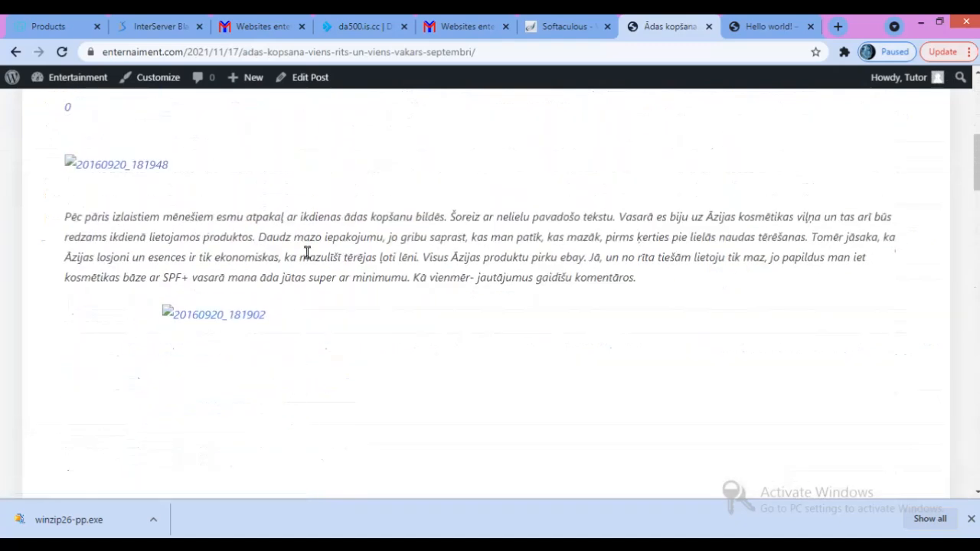
scroll(306, 252, "up", 5)
scroll(322, 191, "up", 2)
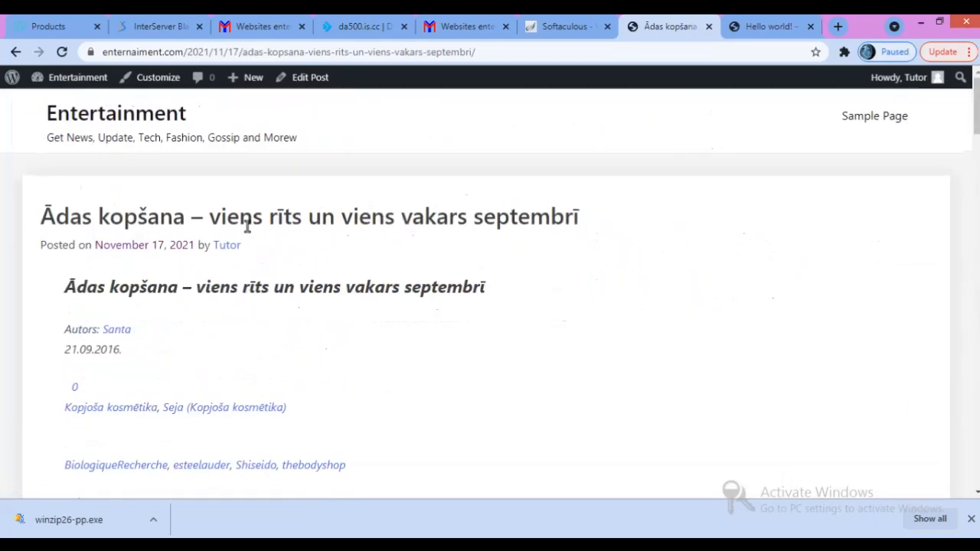
View the imported post "The Body Shop Chinese Ginseng & Rice attīrošā maska – atsauksme", examine its content and return to the posts list
left_click(15, 52)
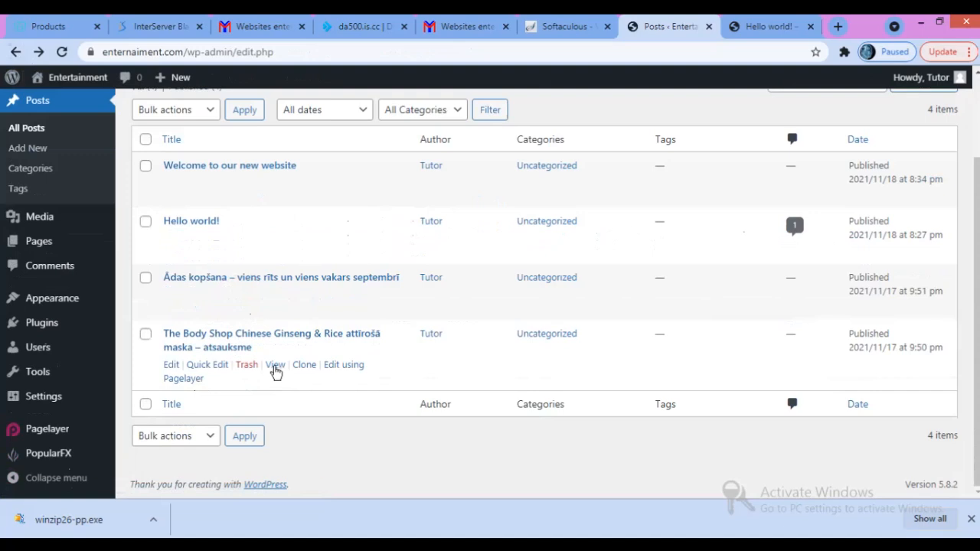
left_click(276, 367)
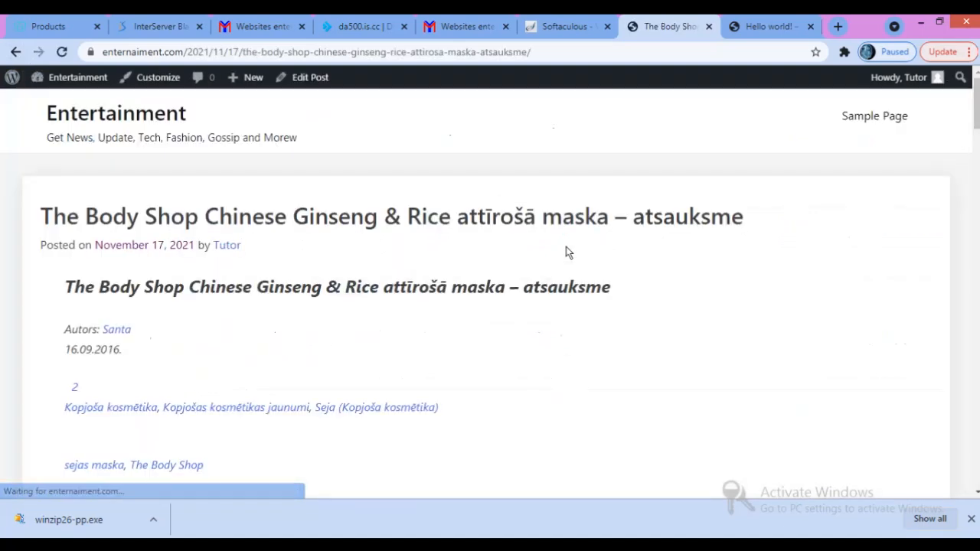
scroll(383, 293, "down", 6)
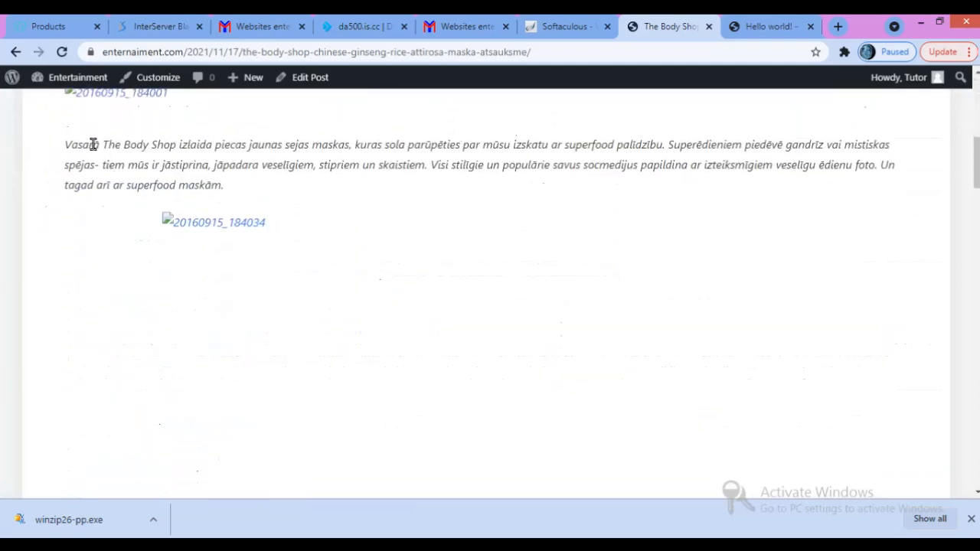
scroll(418, 206, "down", 5)
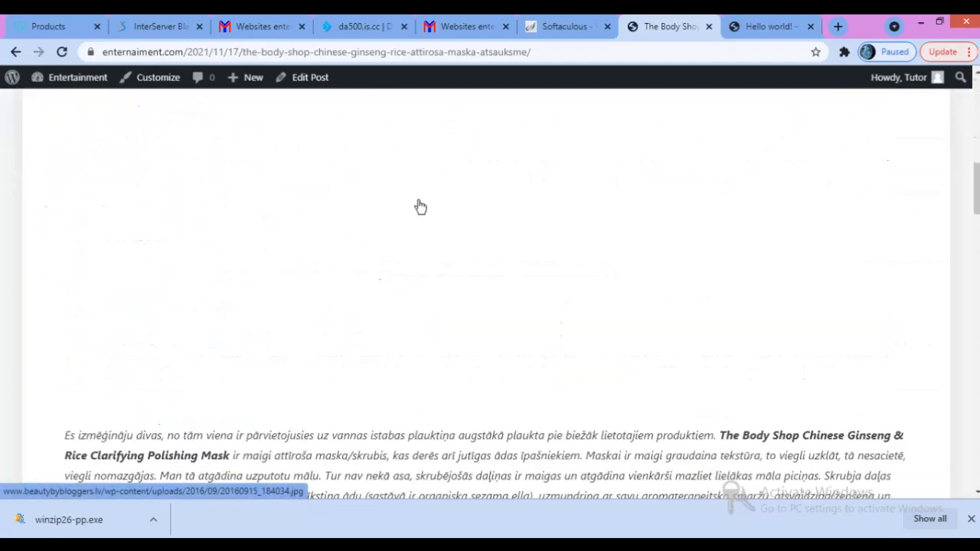
scroll(420, 206, "down", 5)
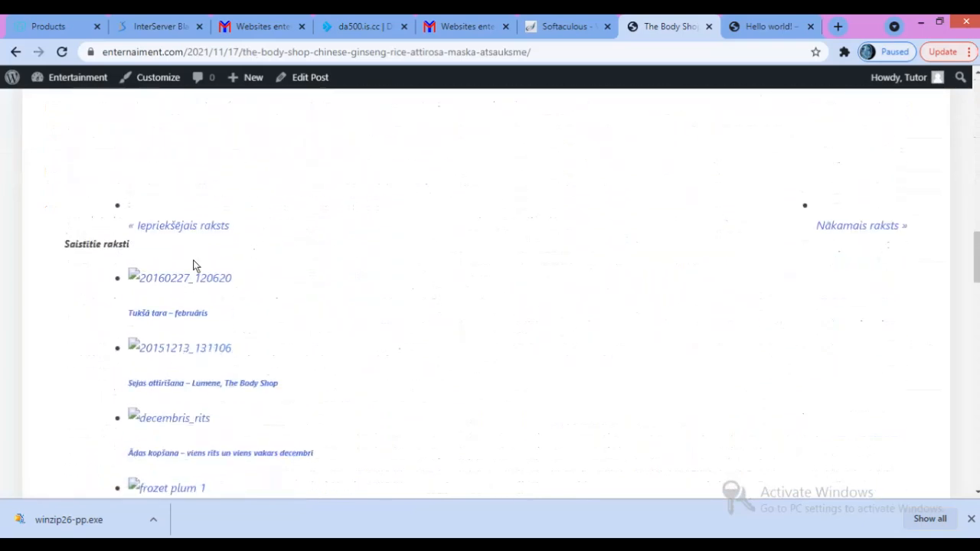
scroll(326, 161, "up", 4)
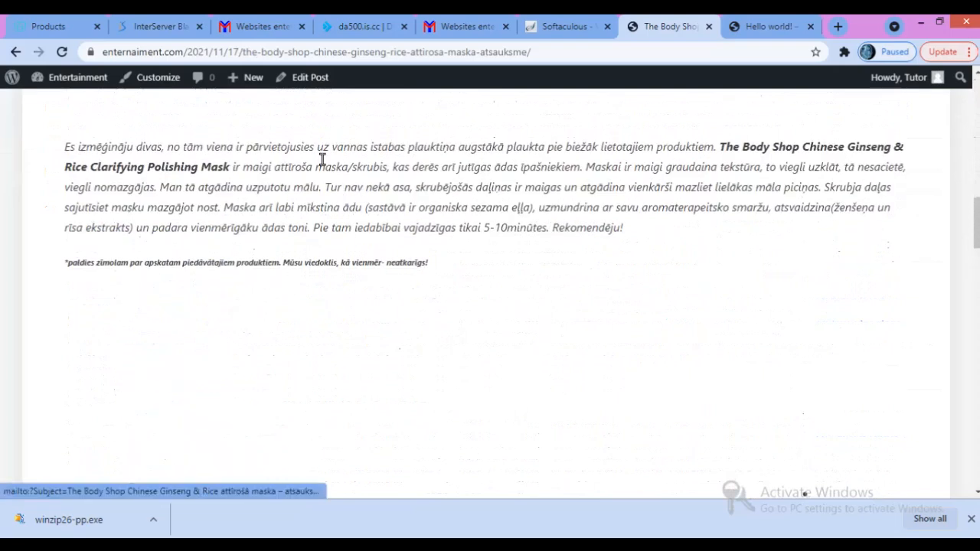
left_click(15, 51)
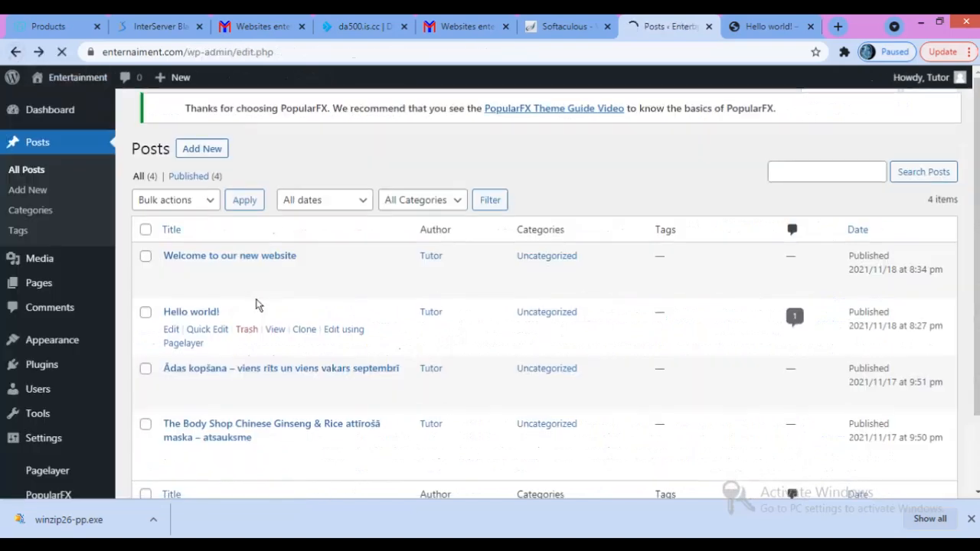
scroll(275, 310, "down", 2)
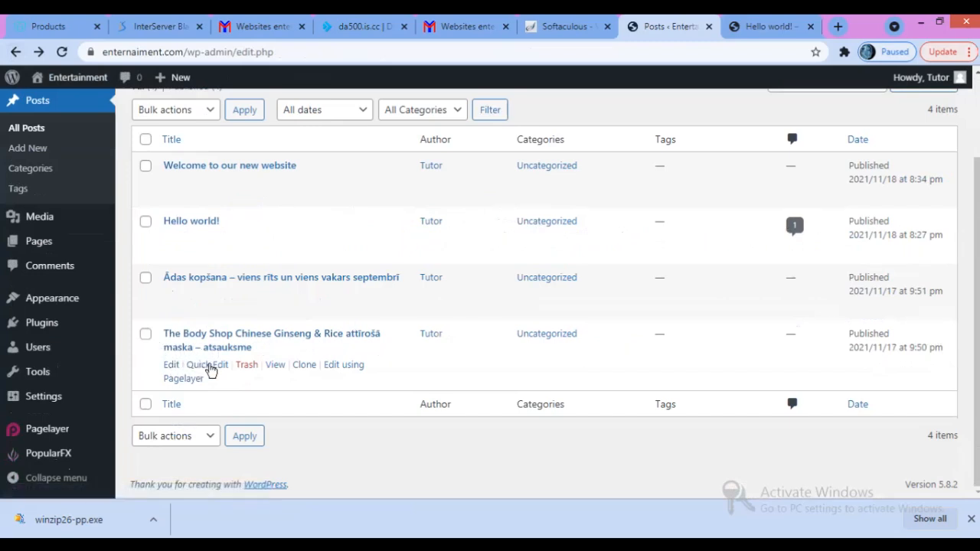
left_click(208, 365)
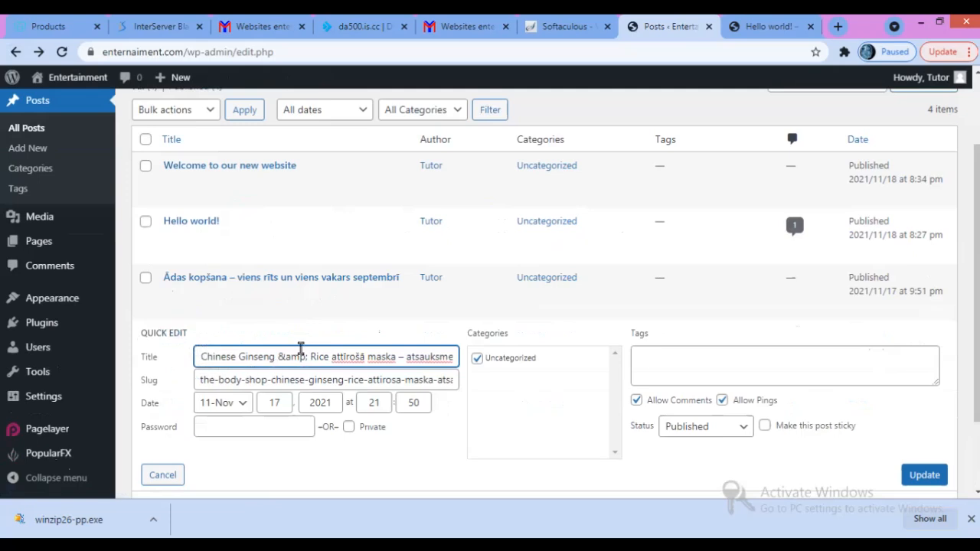
scroll(353, 341, "down", 2)
scroll(353, 341, "up", 1)
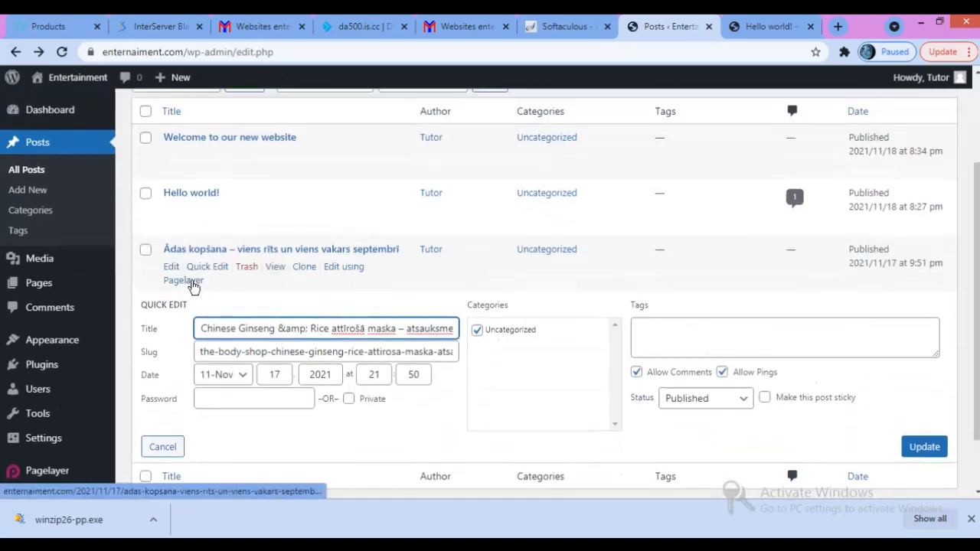
Open the post "Ādas kopšana – viens rīts un viens vakars septembrī" for editing and examine its content for unwanted sections
left_click(172, 269)
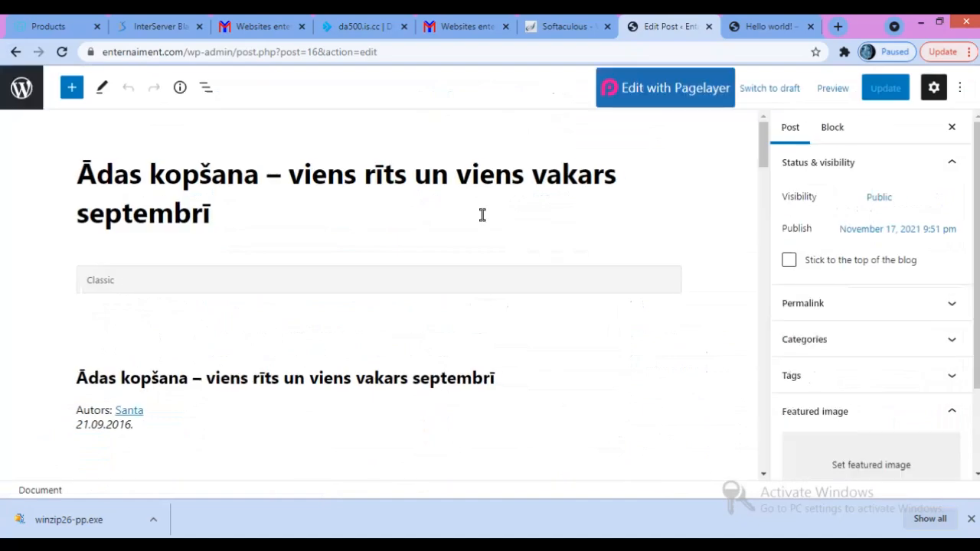
scroll(470, 226, "down", 10)
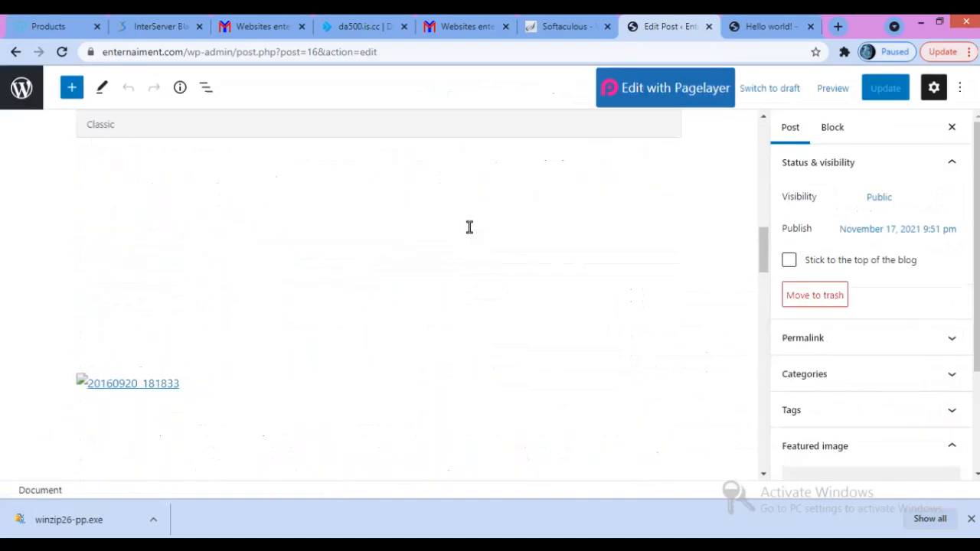
scroll(469, 226, "down", 8)
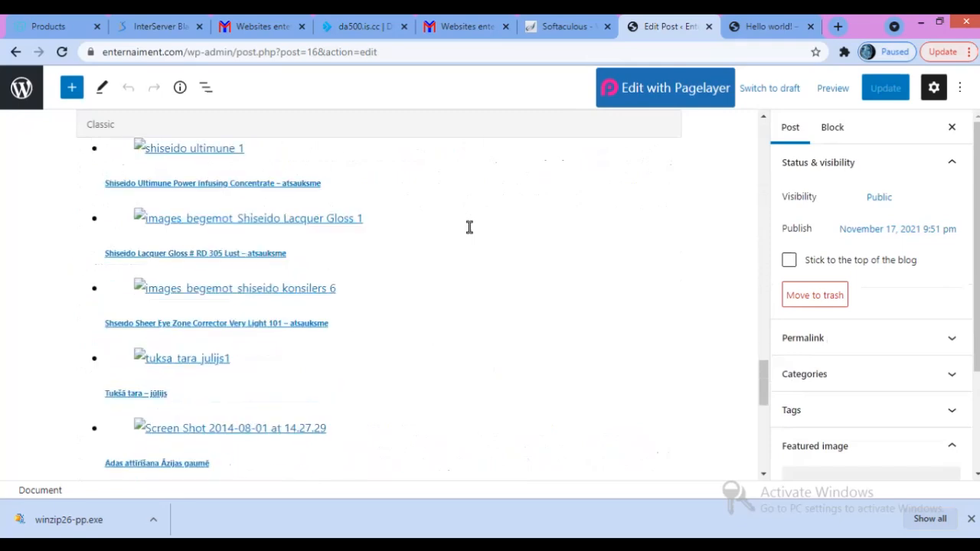
scroll(469, 227, "up", 3)
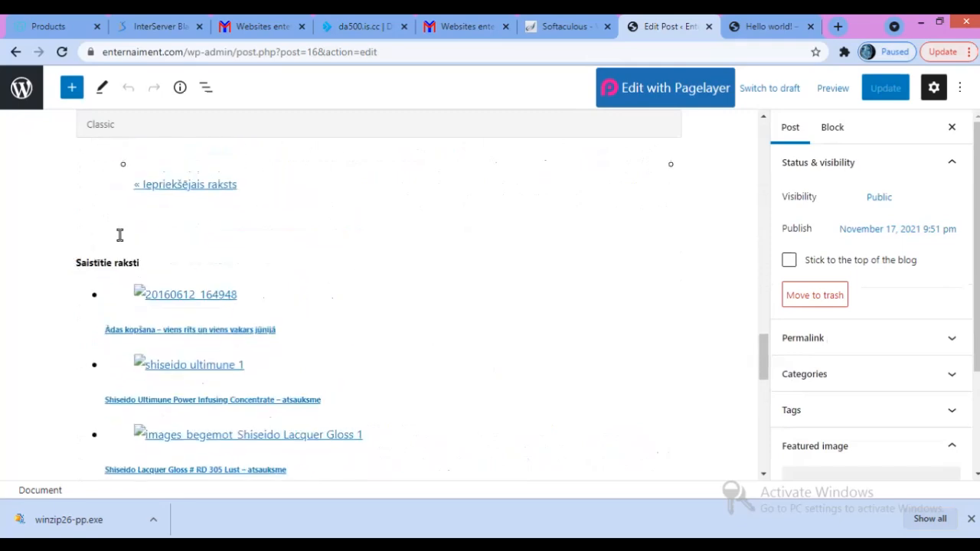
scroll(119, 235, "up", 8)
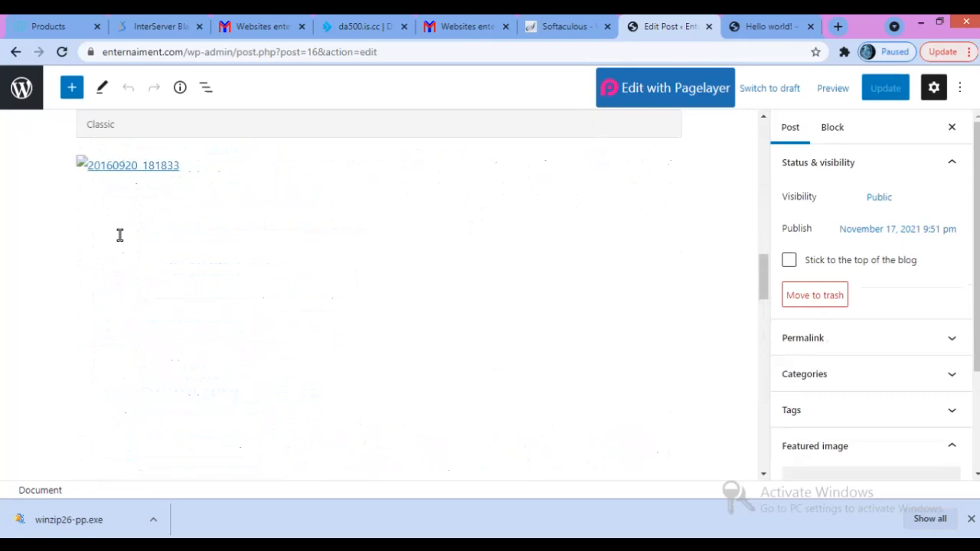
Delete everything from the "Saistītie raksti" related articles through the leftover comment form in the post content and update the post
scroll(119, 235, "down", 8)
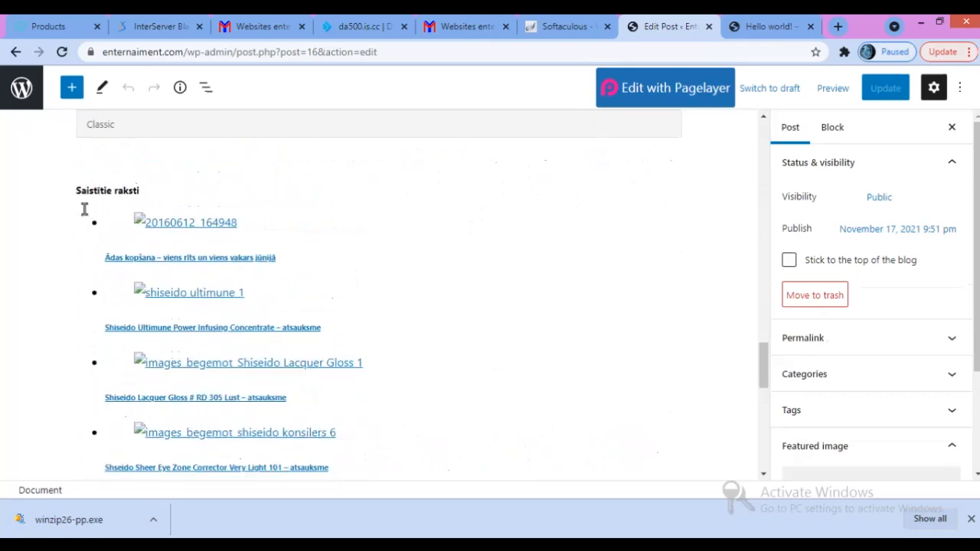
left_click_drag(75, 188, 222, 511)
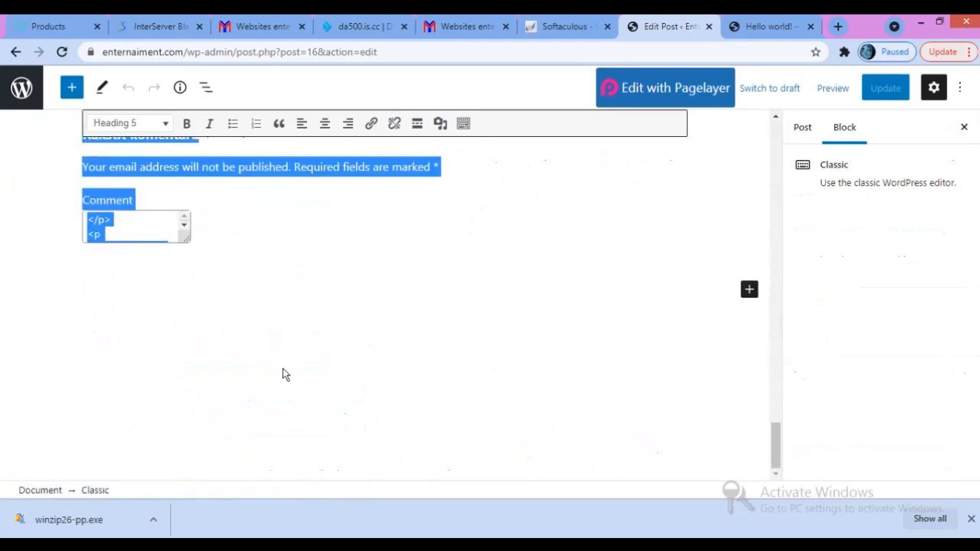
scroll(546, 268, "up", 4)
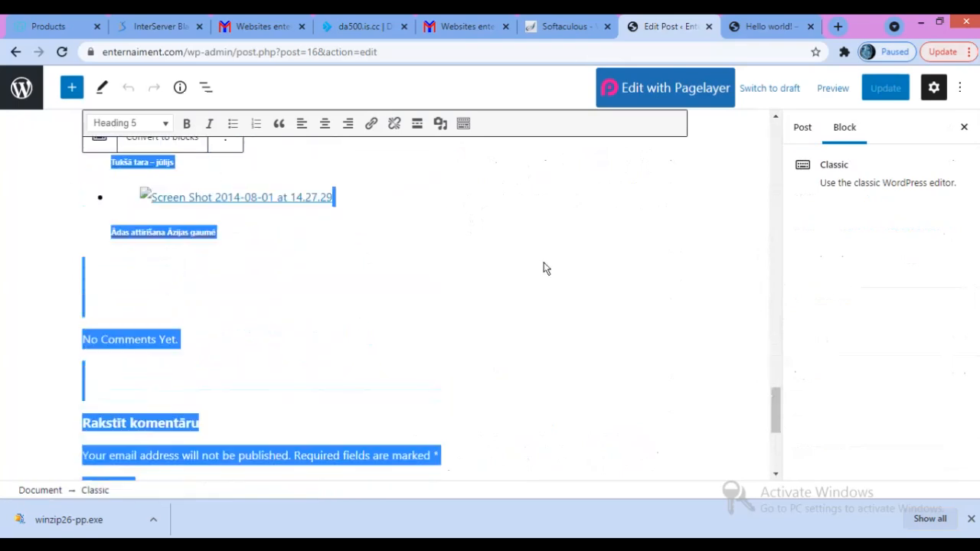
key("Delete")
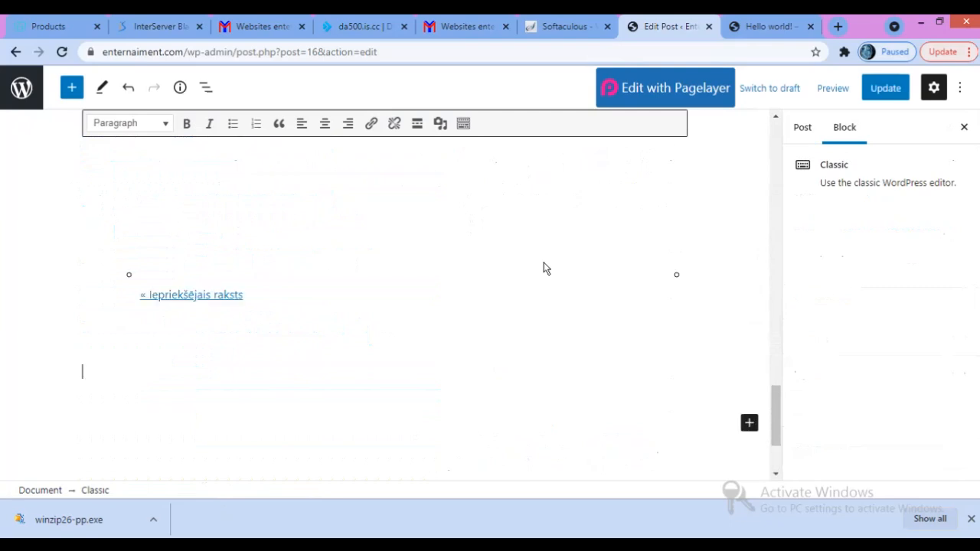
scroll(545, 268, "up", 12)
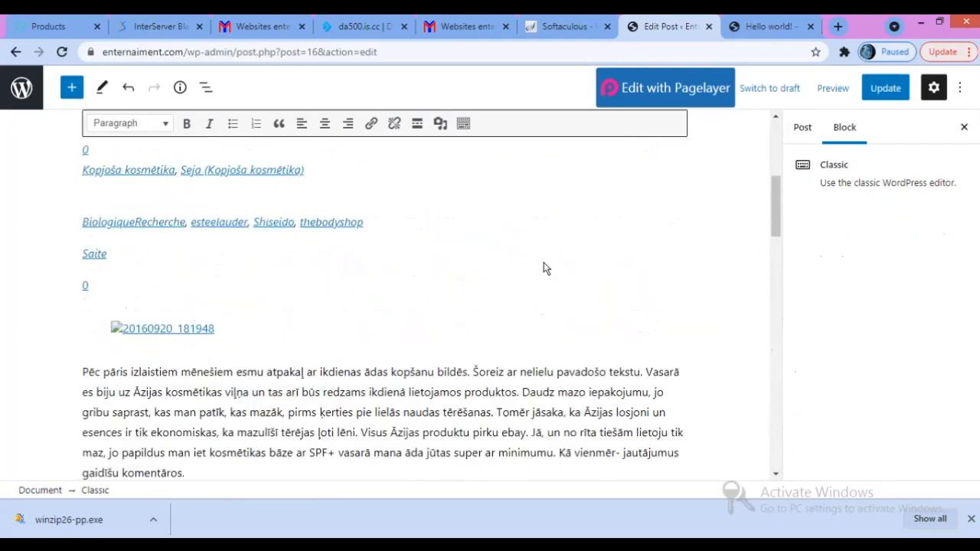
left_click(886, 92)
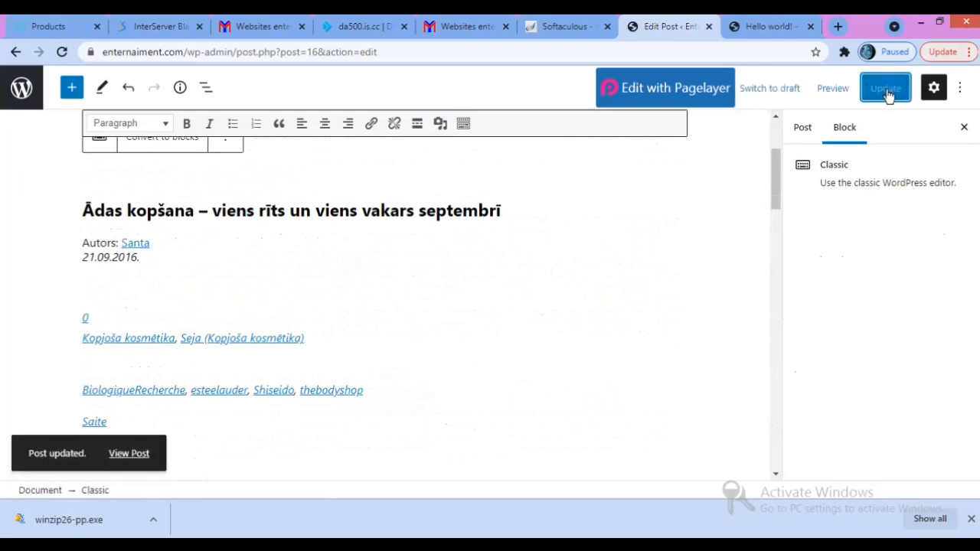
View the updated post on the site and examine its content for remaining unwanted sections
left_click(839, 88)
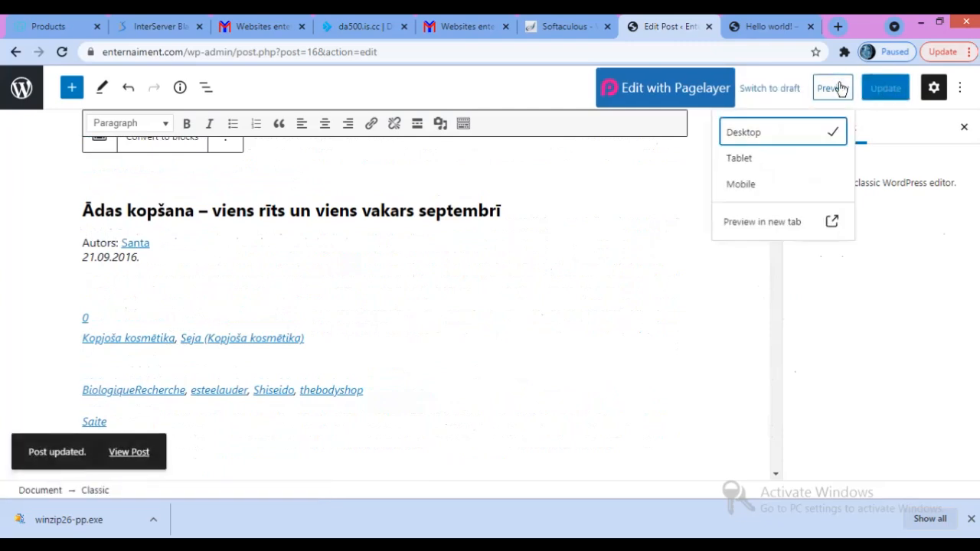
left_click(121, 463)
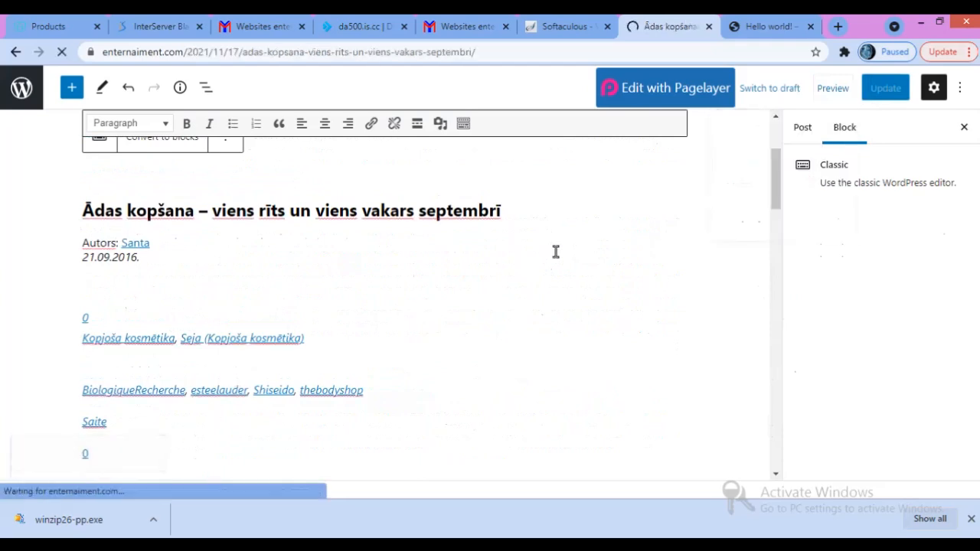
scroll(471, 321, "down", 15)
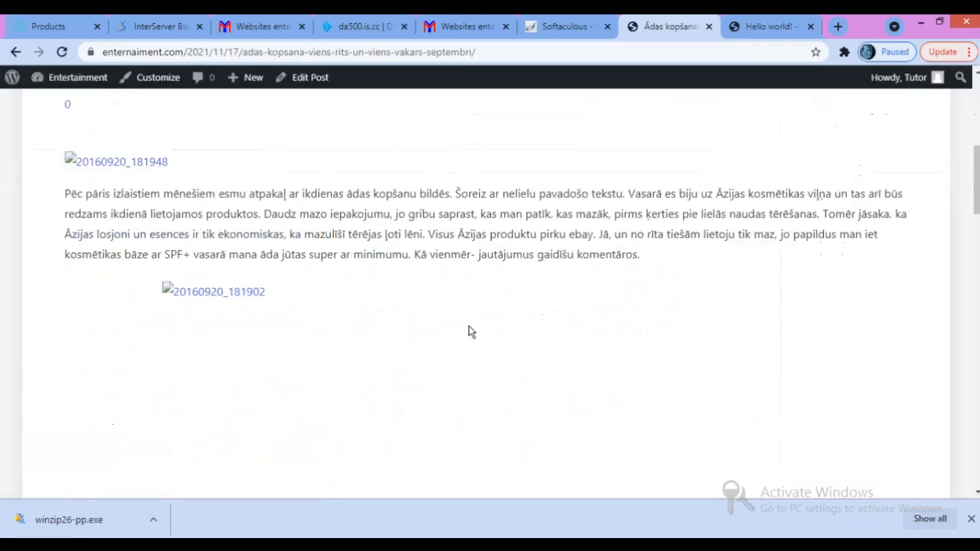
scroll(470, 330, "up", 15)
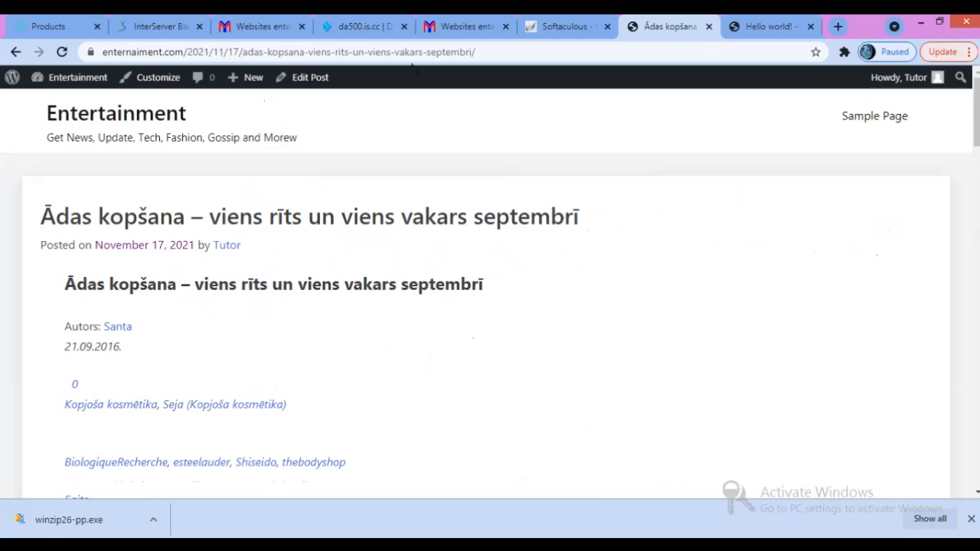
Close the "Hello world!" page and switch to the DirectAdmin file manager showing the html-files-to-import folder
left_click_drag(360, 26, 660, 34)
left_click(761, 28)
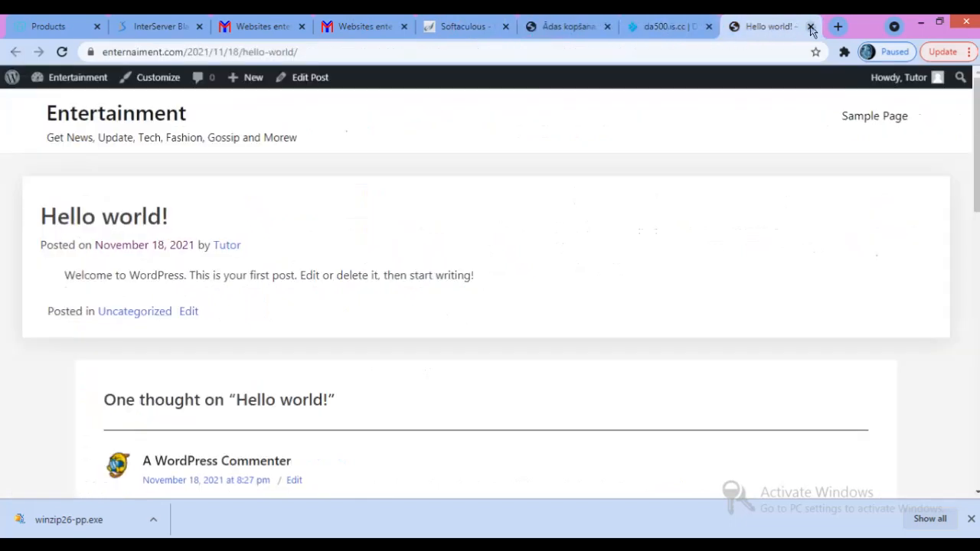
left_click(811, 26)
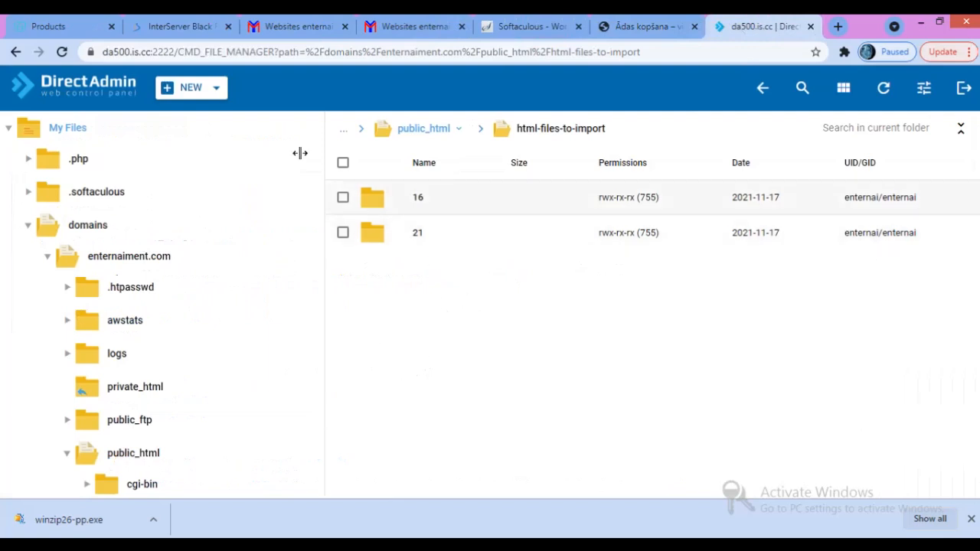
Start a file upload into the html-files-to-import folder and open the local file chooser
left_click(217, 90)
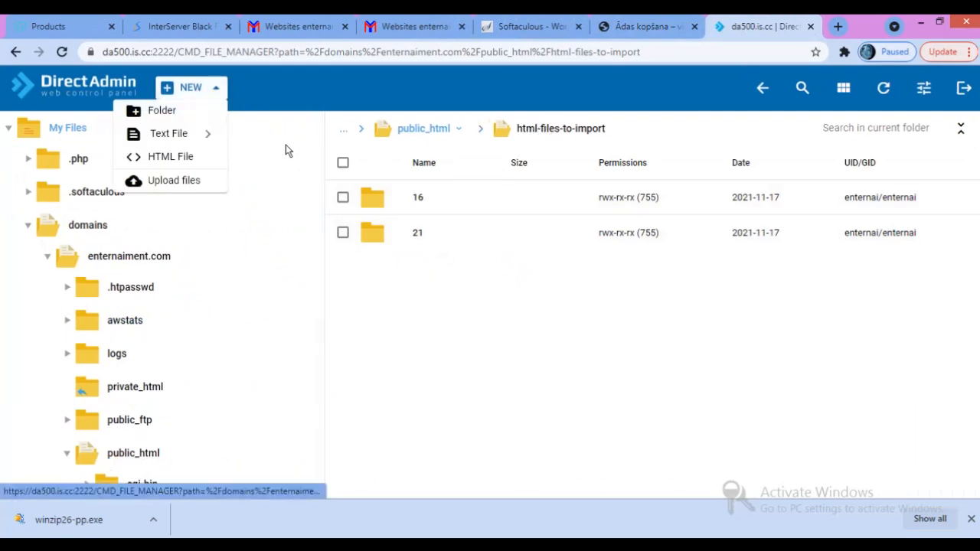
left_click(184, 181)
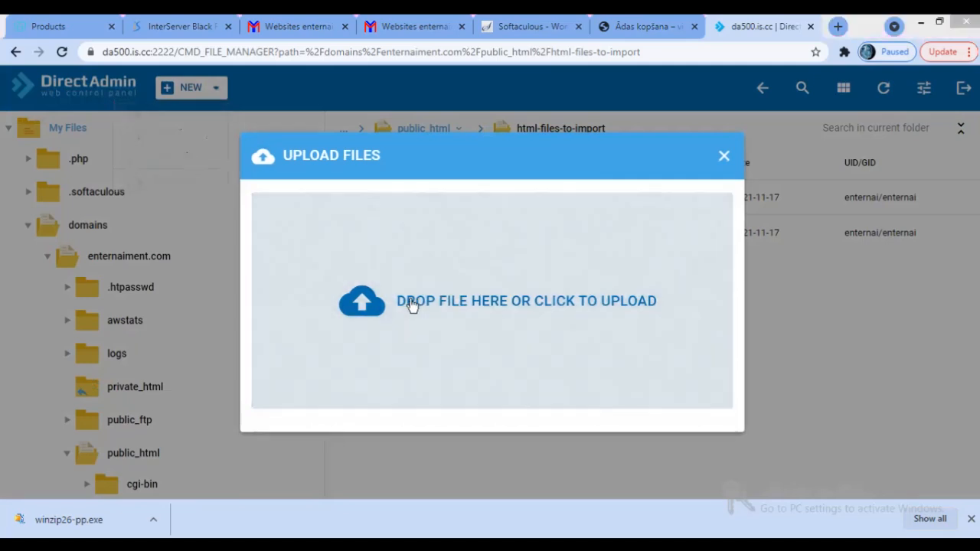
left_click(411, 304)
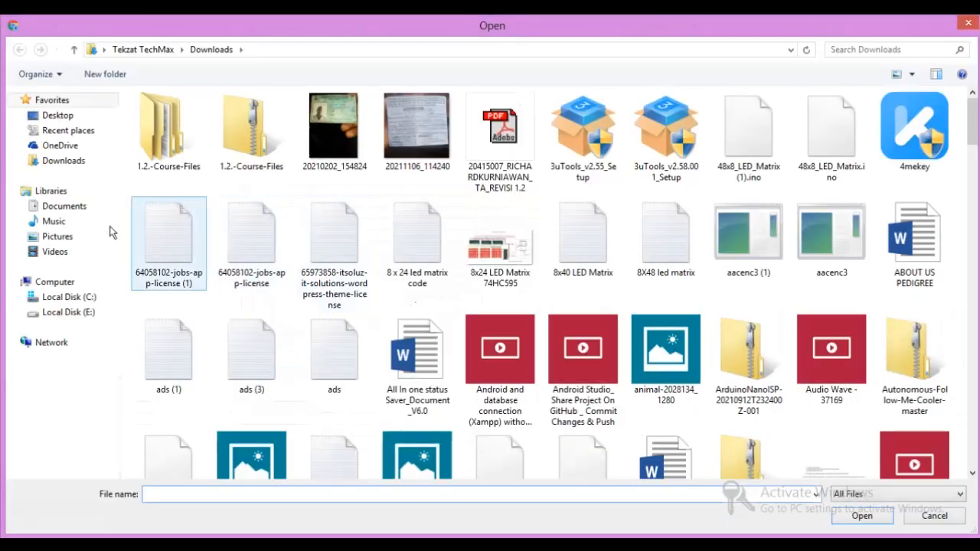
left_click(66, 208)
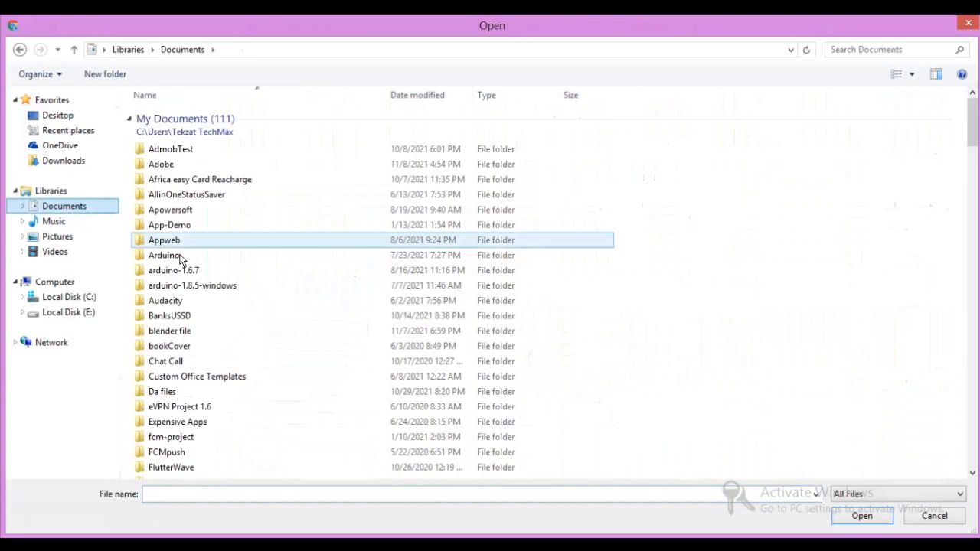
left_click_drag(972, 126, 970, 224)
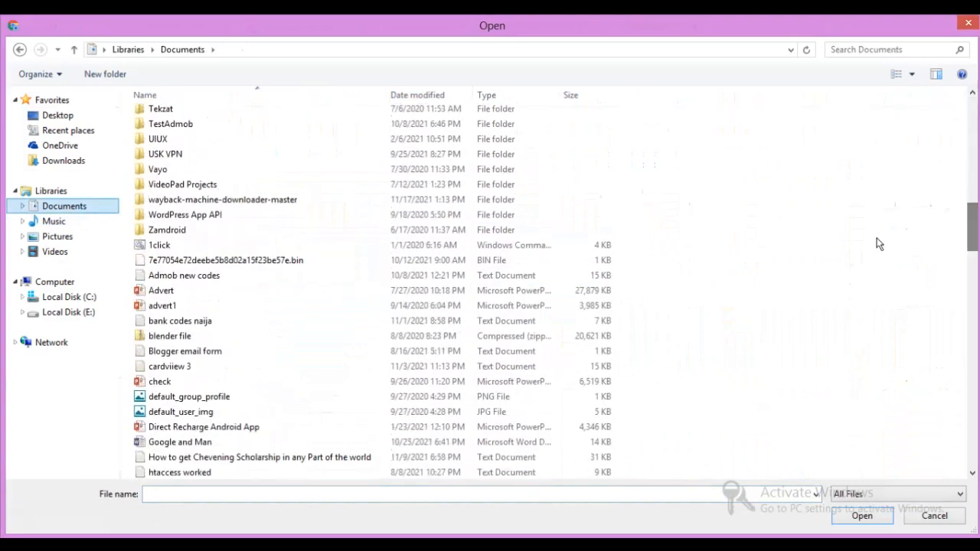
double_click(208, 200)
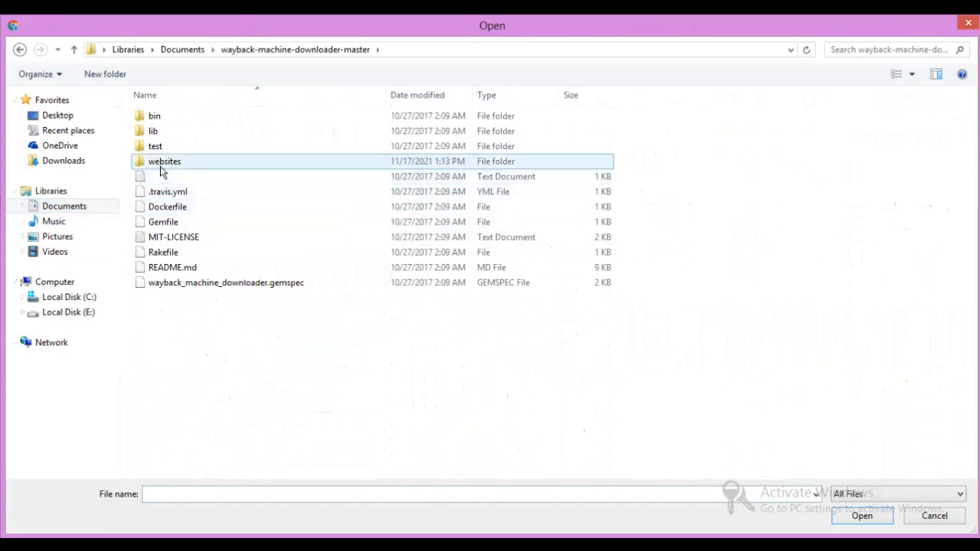
left_click(161, 167)
double_click(162, 171)
left_click(222, 117)
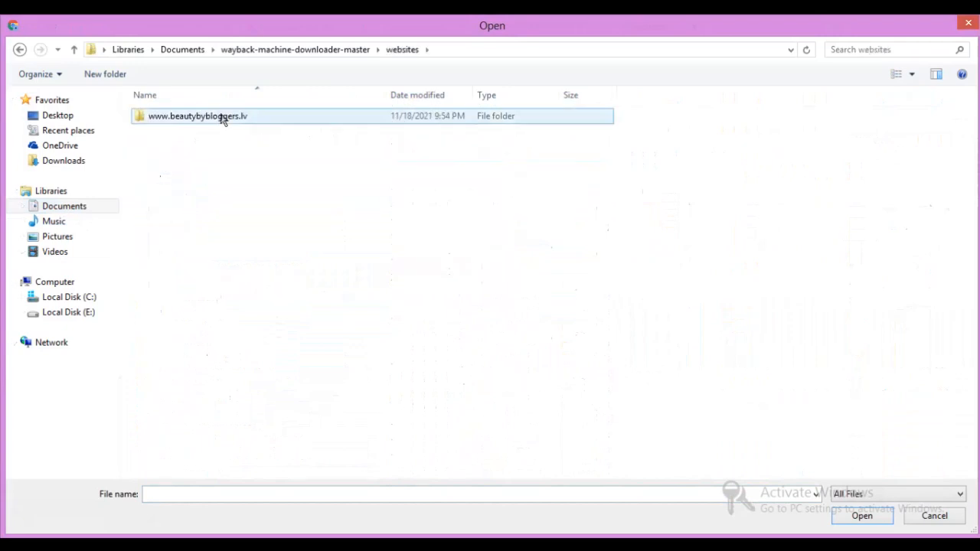
double_click(220, 116)
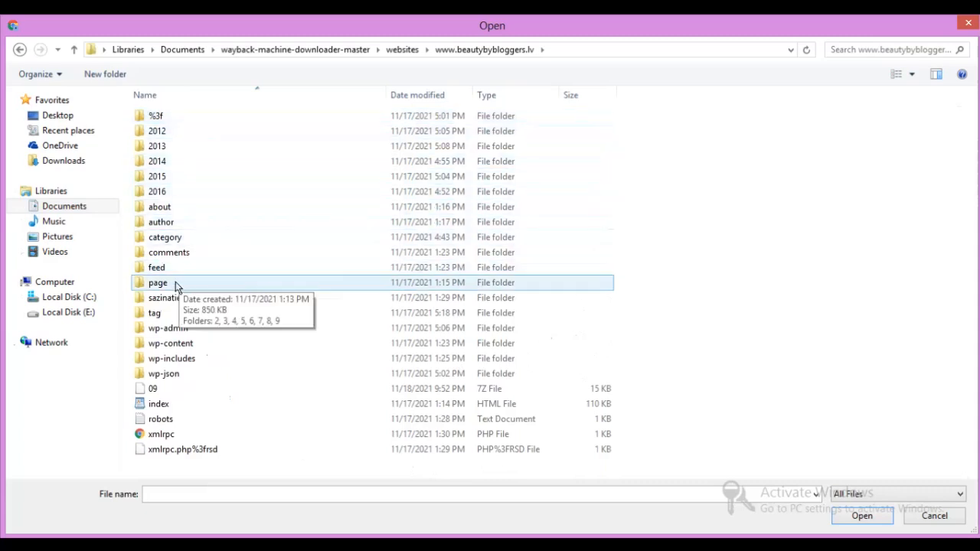
double_click(165, 283)
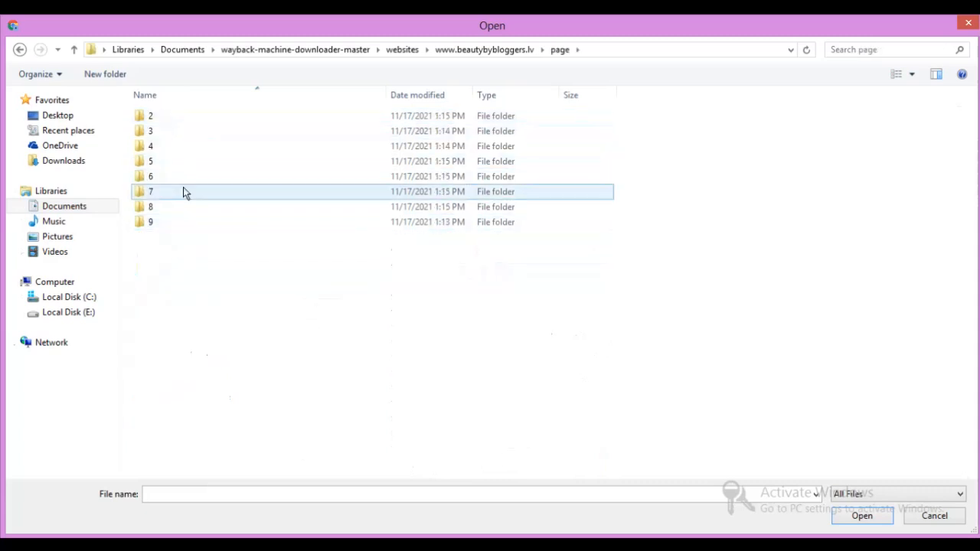
left_click(155, 117)
double_click(155, 117)
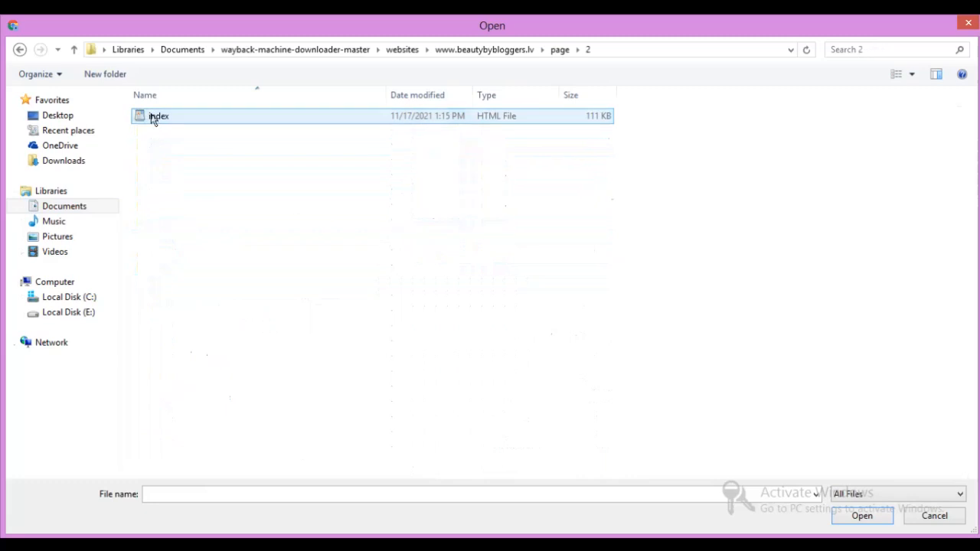
left_click(74, 49)
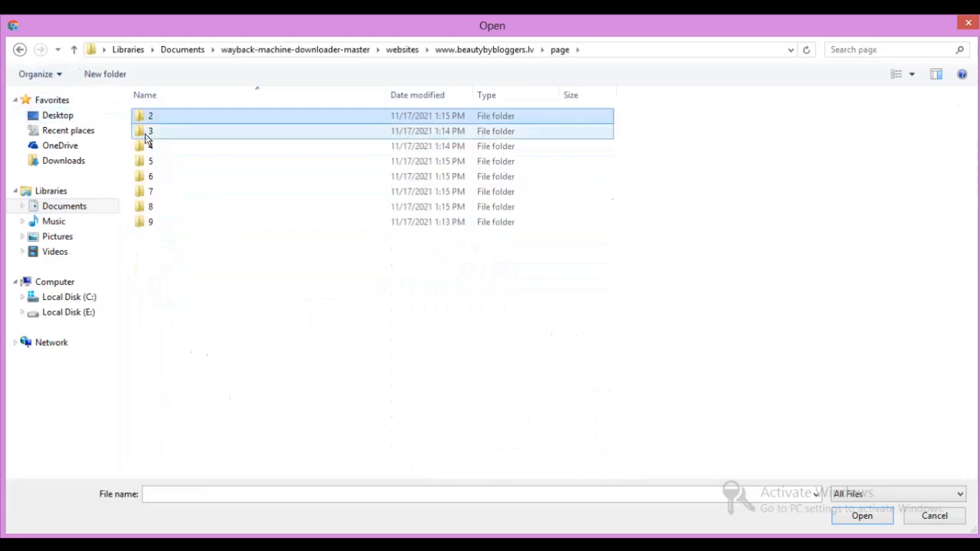
Compress folders 2 to 9 into page.zip with WinZip and dismiss the completion dialogs
left_click_drag(661, 108, 253, 232)
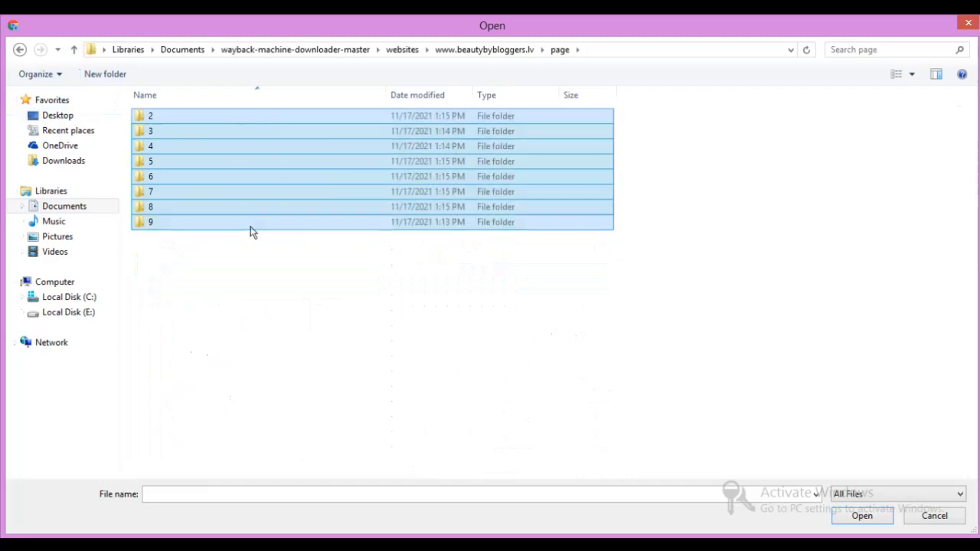
right_click(253, 232)
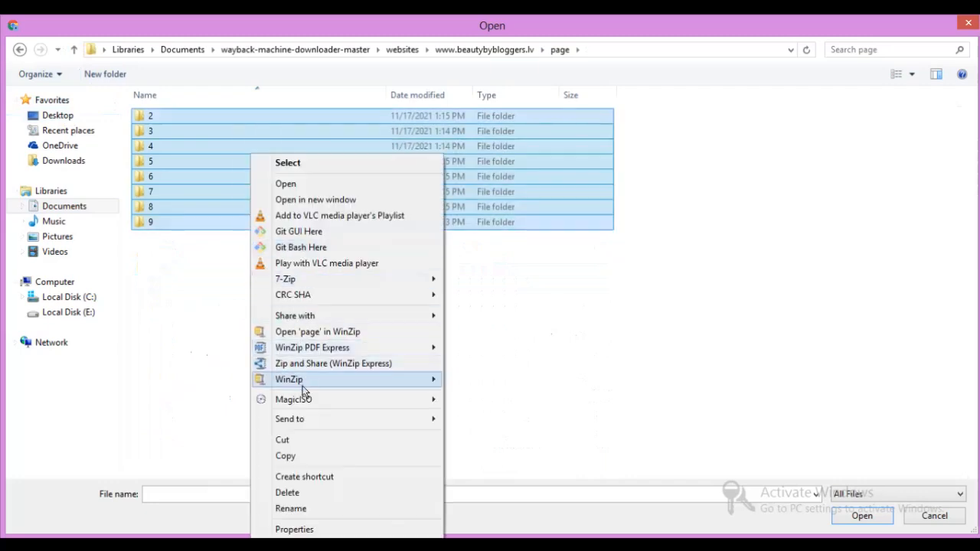
mouse_move(303, 388)
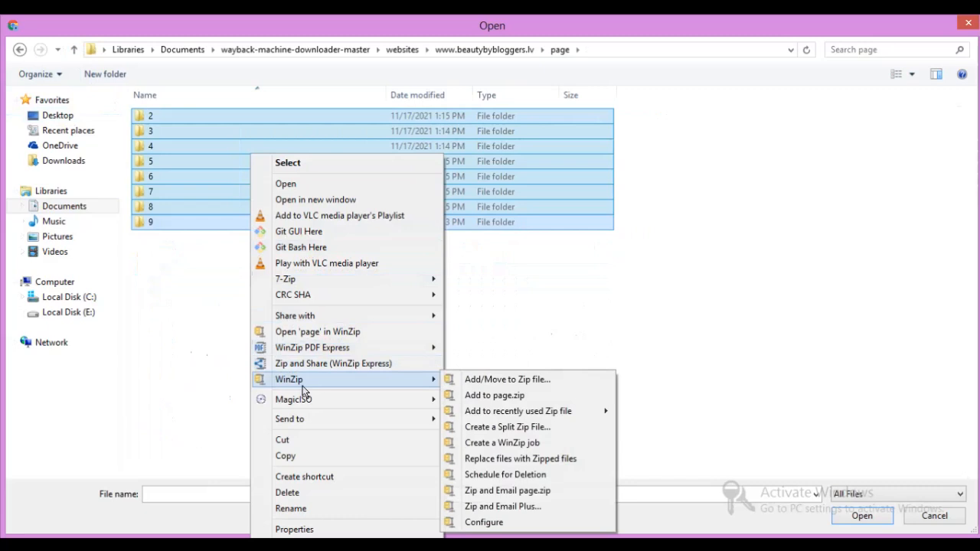
left_click(499, 396)
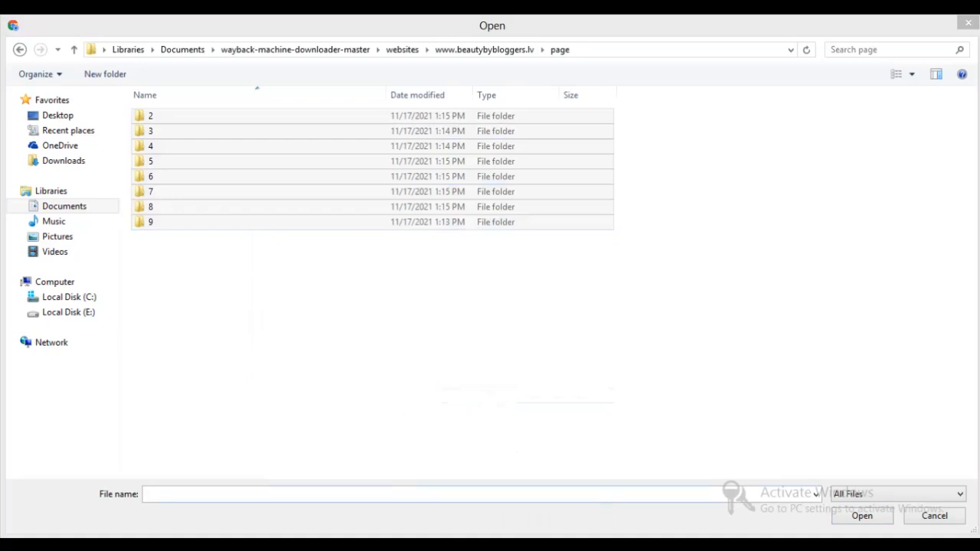
mouse_move(695, 480)
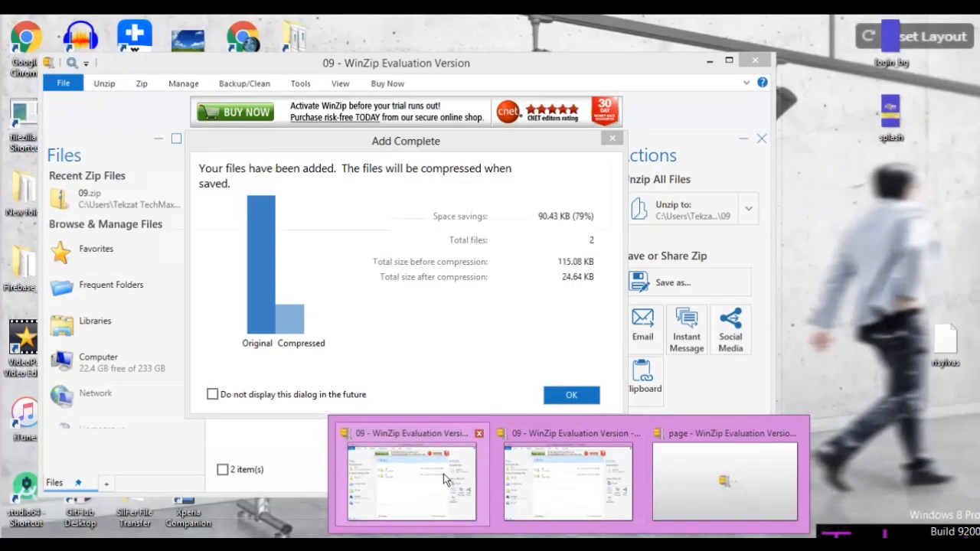
left_click(443, 473)
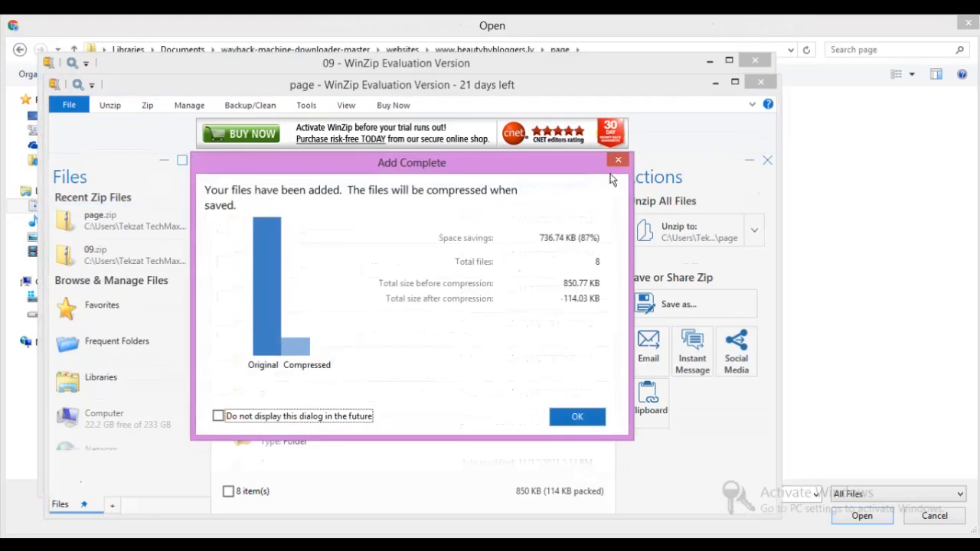
left_click(617, 162)
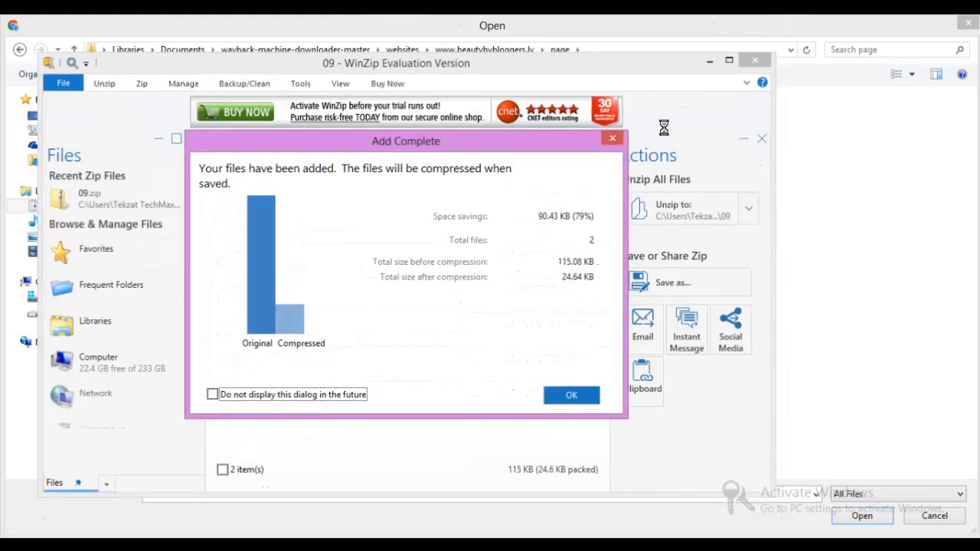
left_click(613, 141)
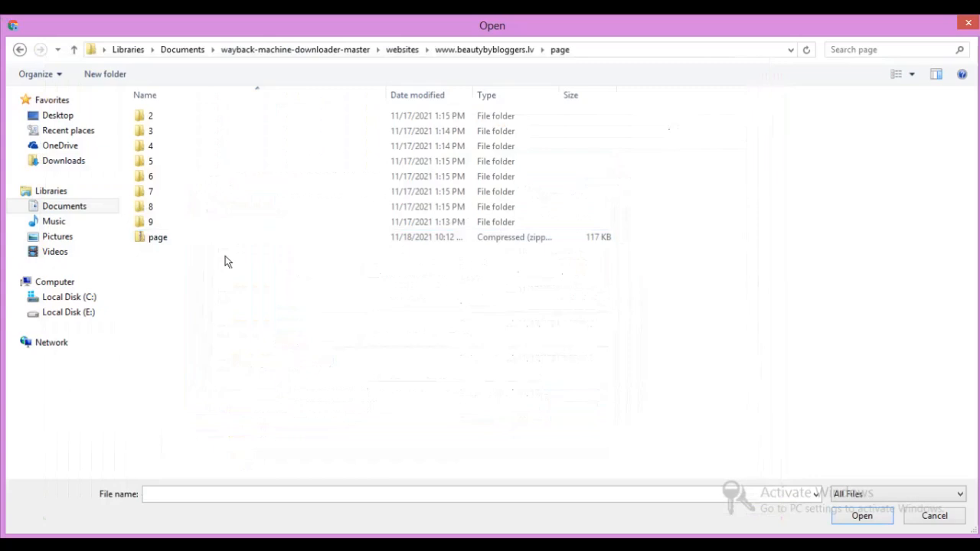
Upload page.zip to the html-files-to-import folder and close the upload dialog
left_click(196, 243)
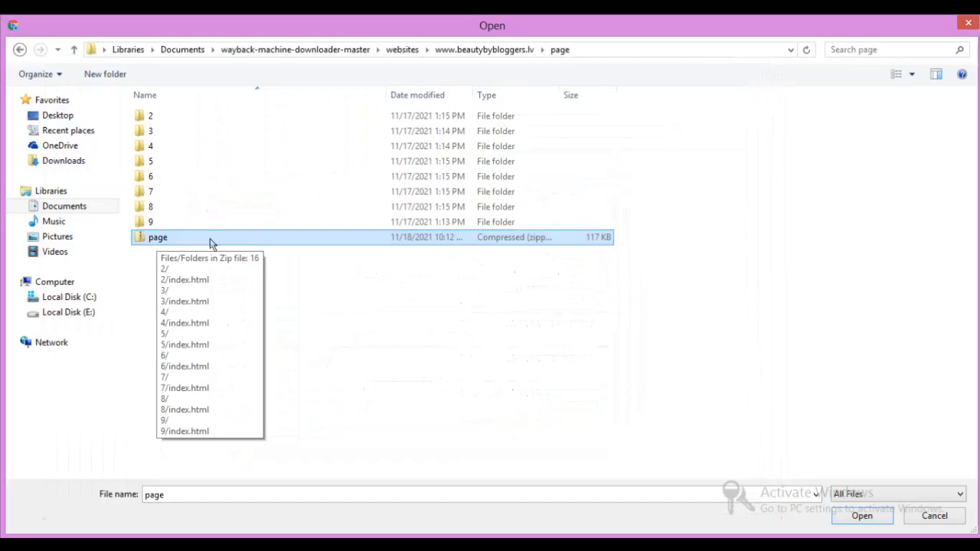
double_click(229, 243)
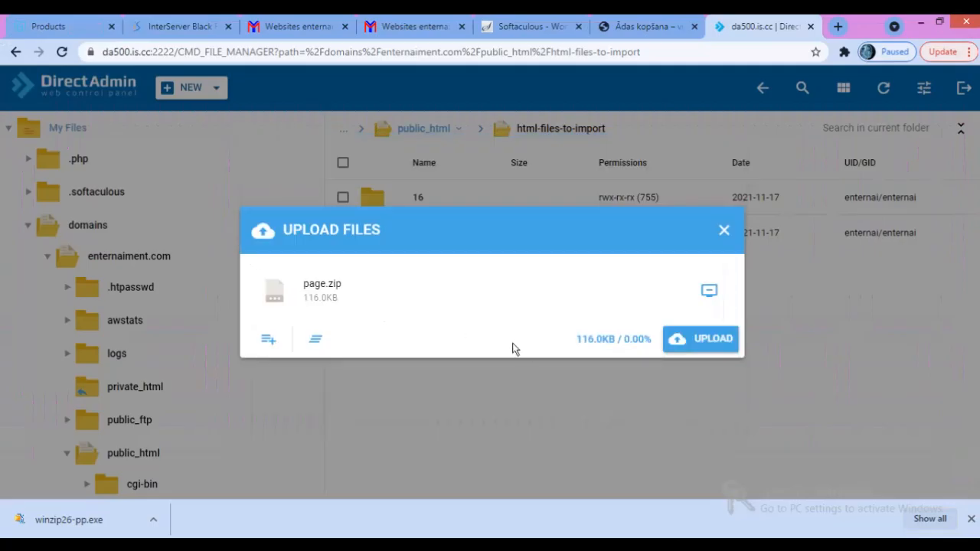
left_click(706, 344)
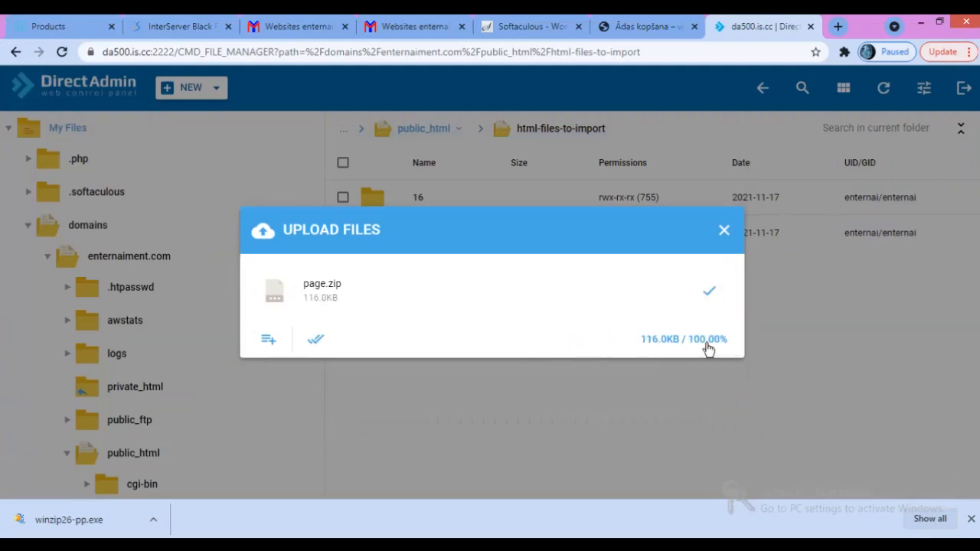
left_click(711, 293)
left_click(727, 162)
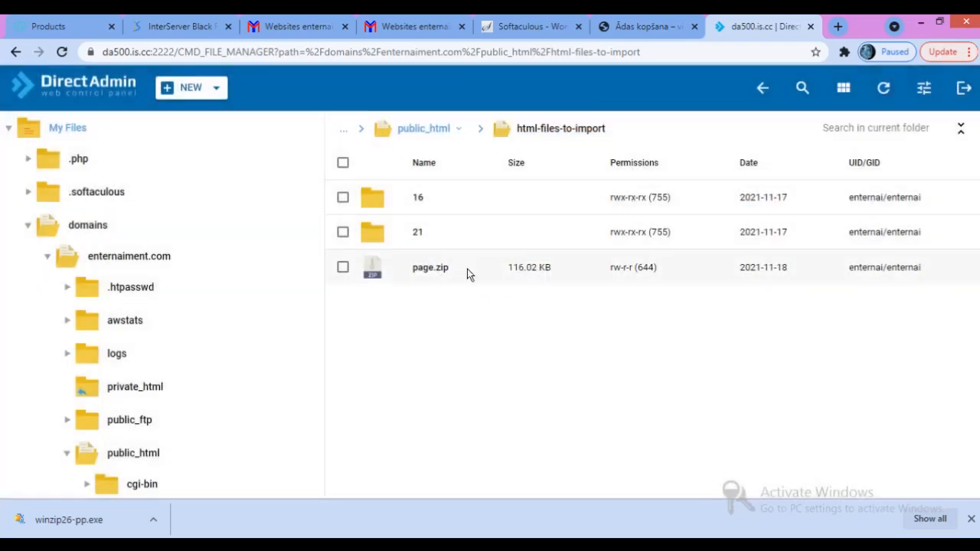
left_click(466, 269)
right_click(453, 269)
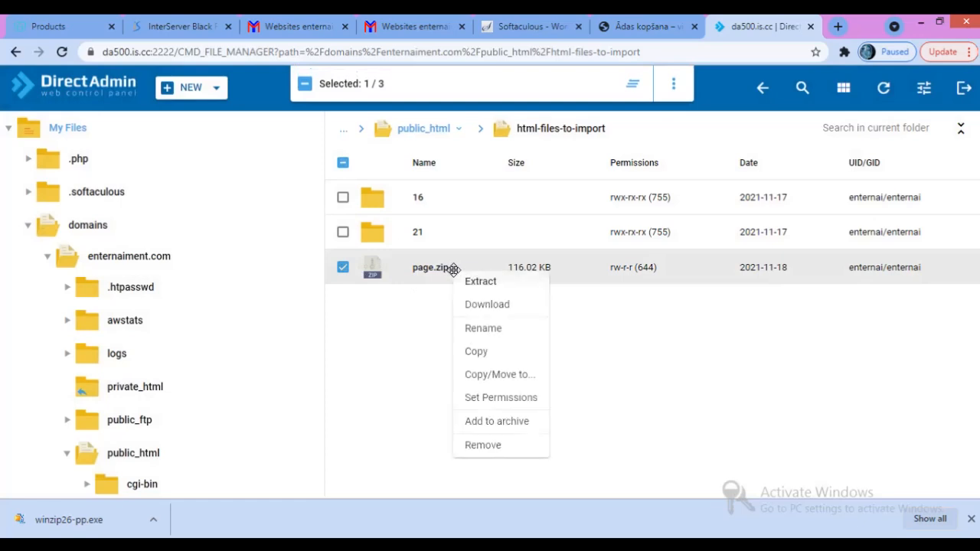
left_click(476, 282)
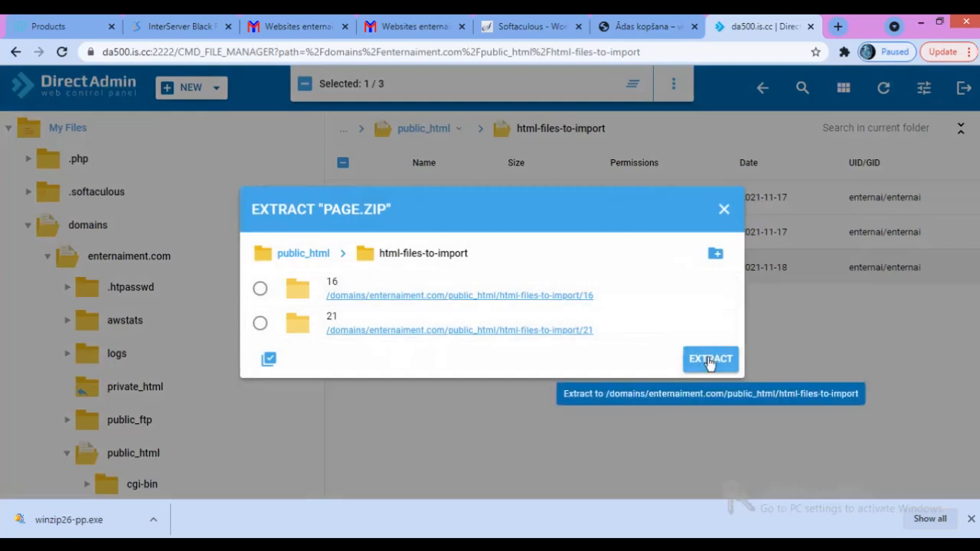
left_click(724, 208)
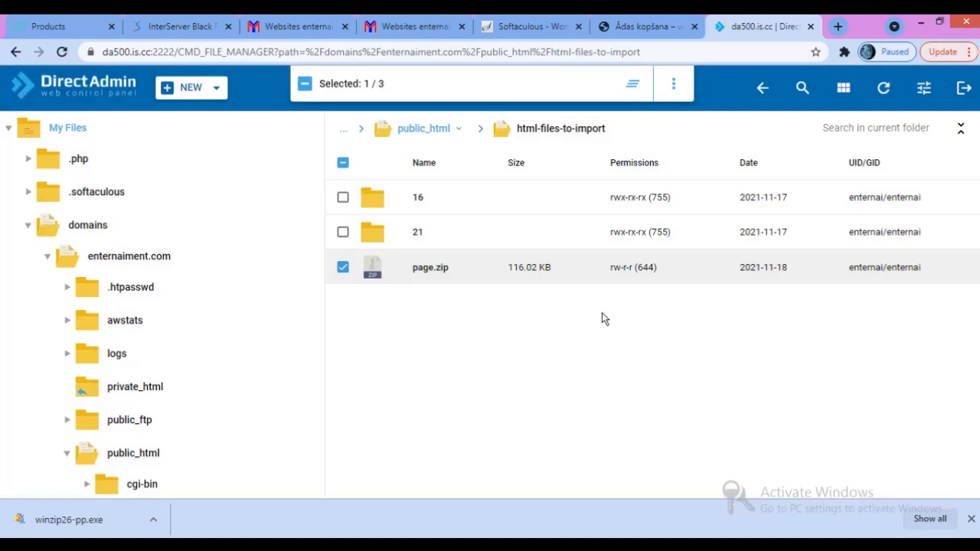
Extract page.zip directly into the html-files-to-import folder
right_click(492, 279)
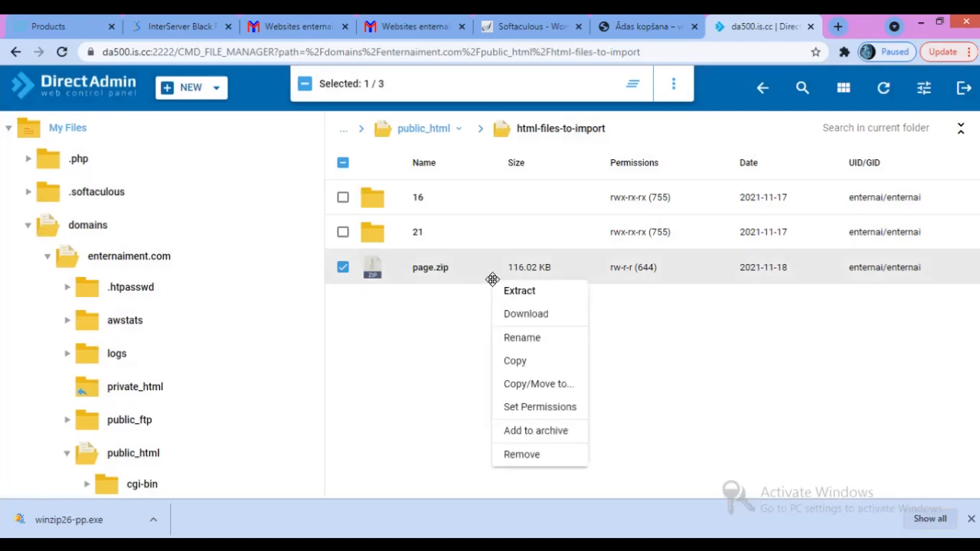
left_click(514, 292)
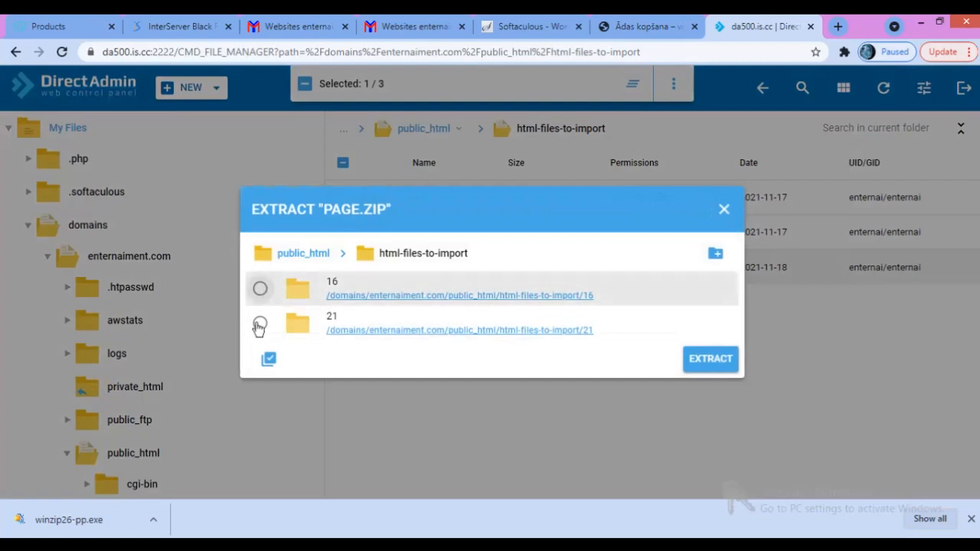
left_click(697, 364)
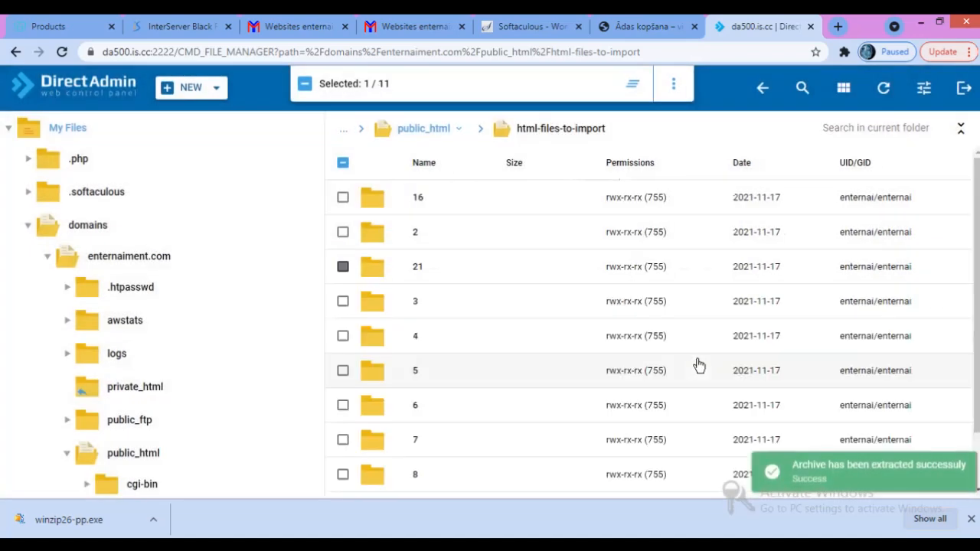
Permanently delete page.zip from html-files-to-import, bypassing the trash
scroll(482, 310, "down", 1)
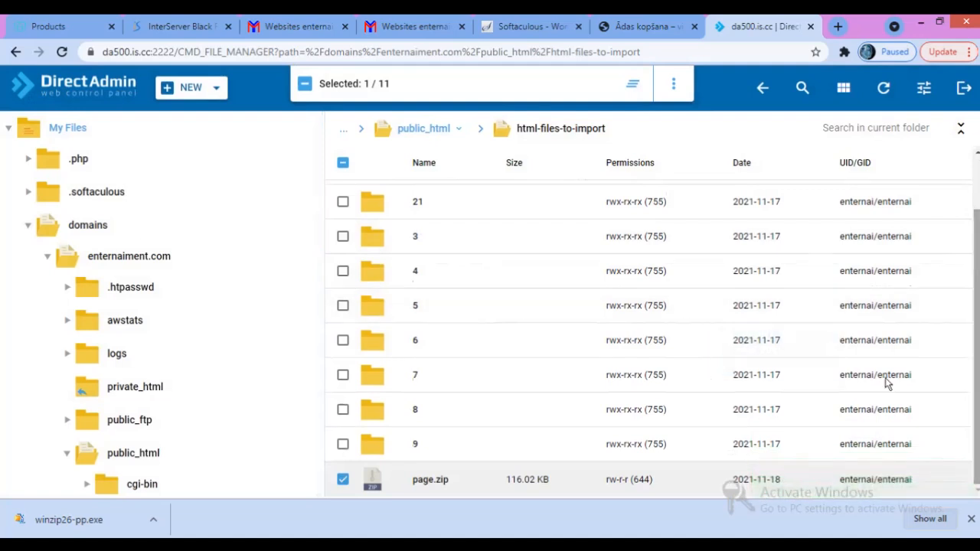
right_click(556, 479)
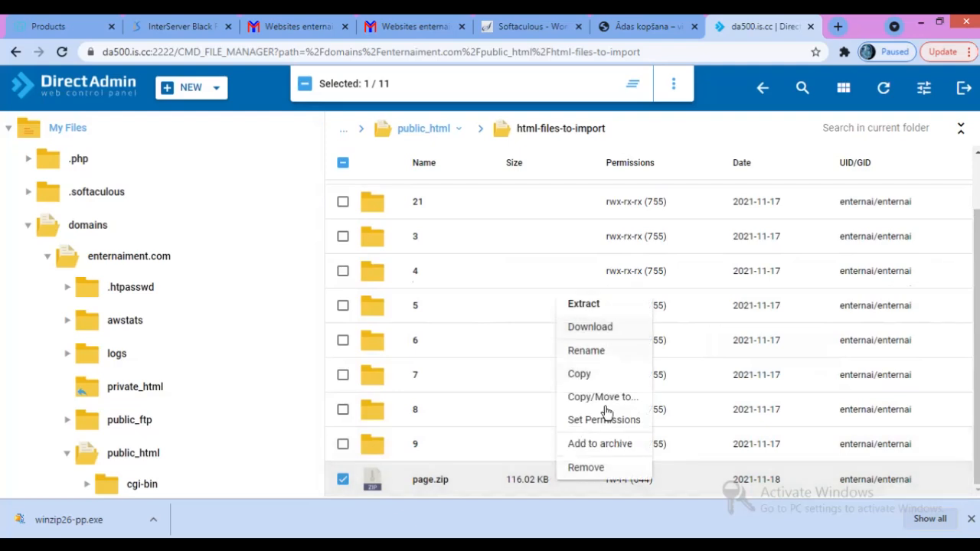
left_click(601, 467)
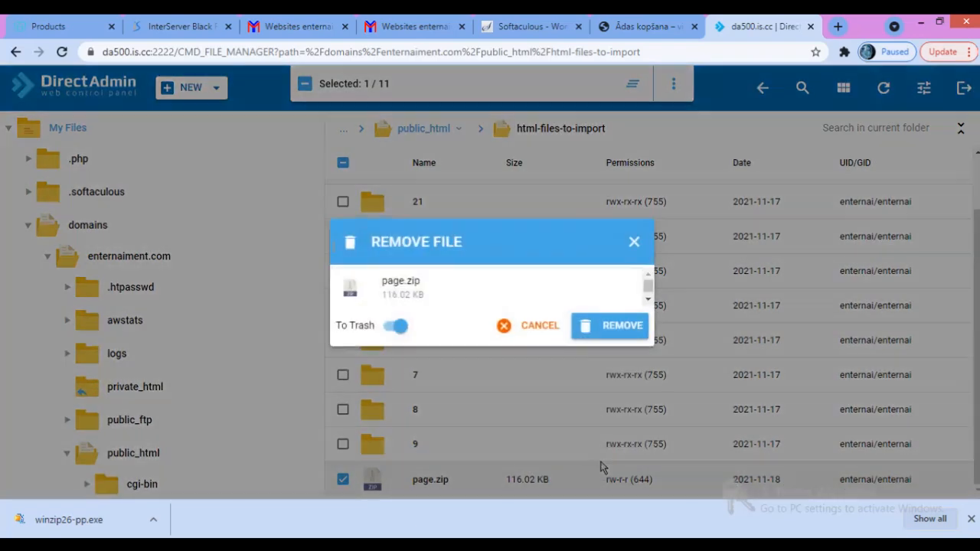
left_click(396, 326)
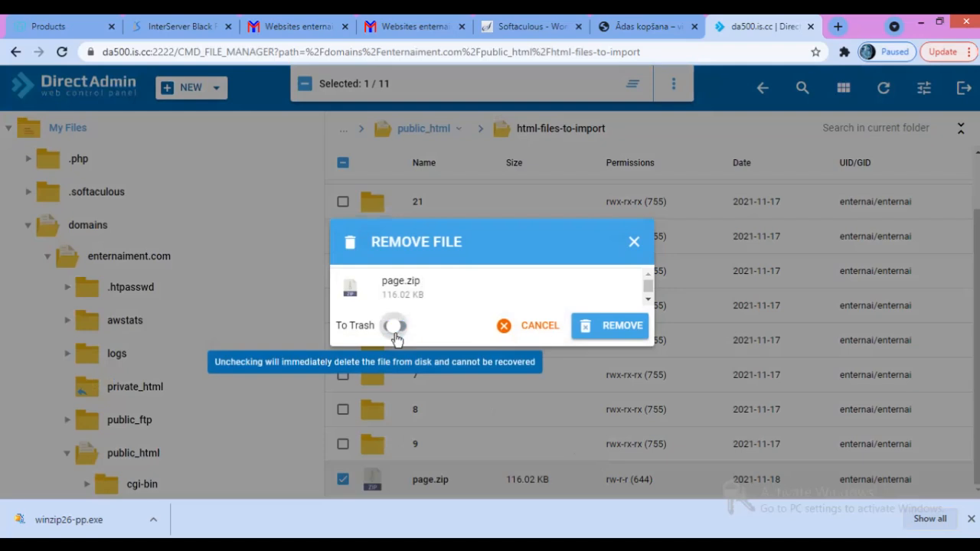
left_click(633, 325)
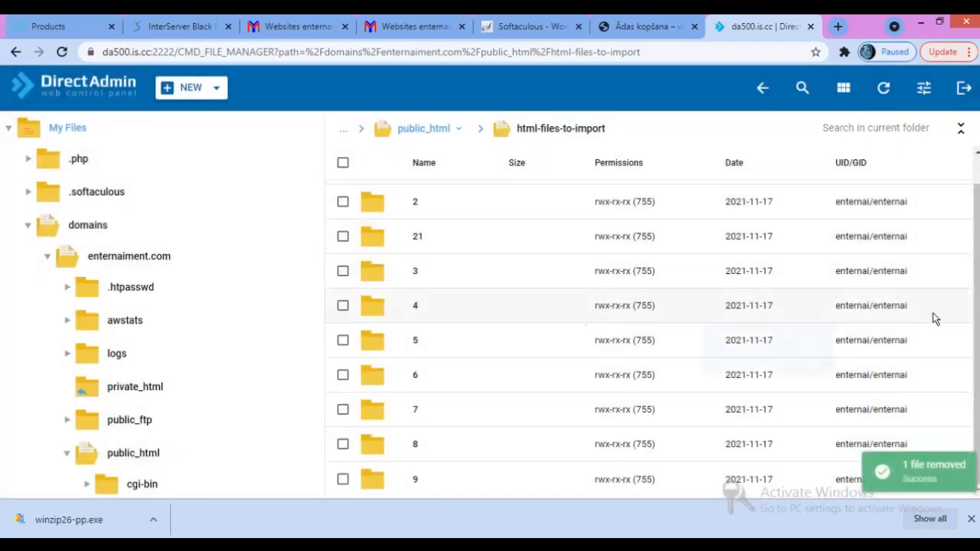
Permanently delete folders 16 and 21 from html-files-to-import, bypassing the trash
left_click_drag(976, 246, 976, 216)
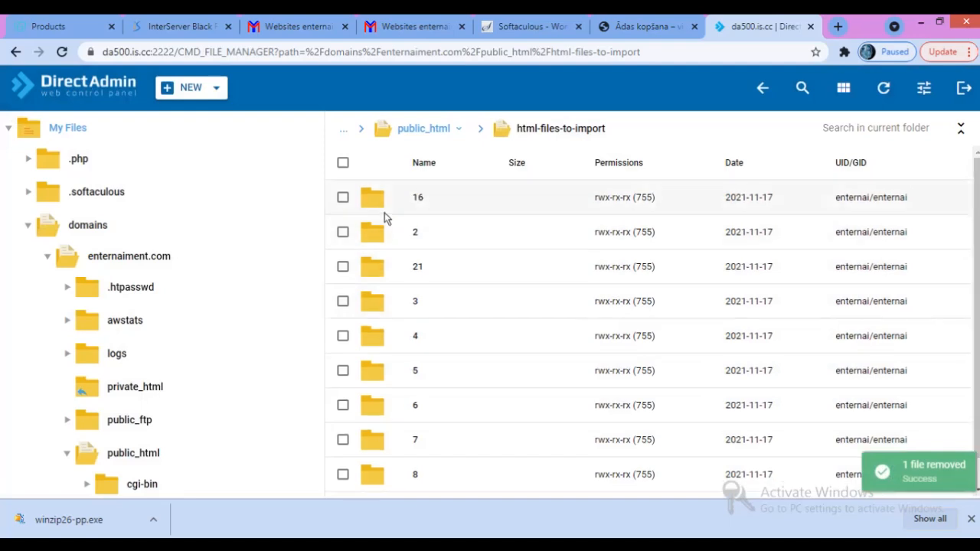
left_click(343, 200)
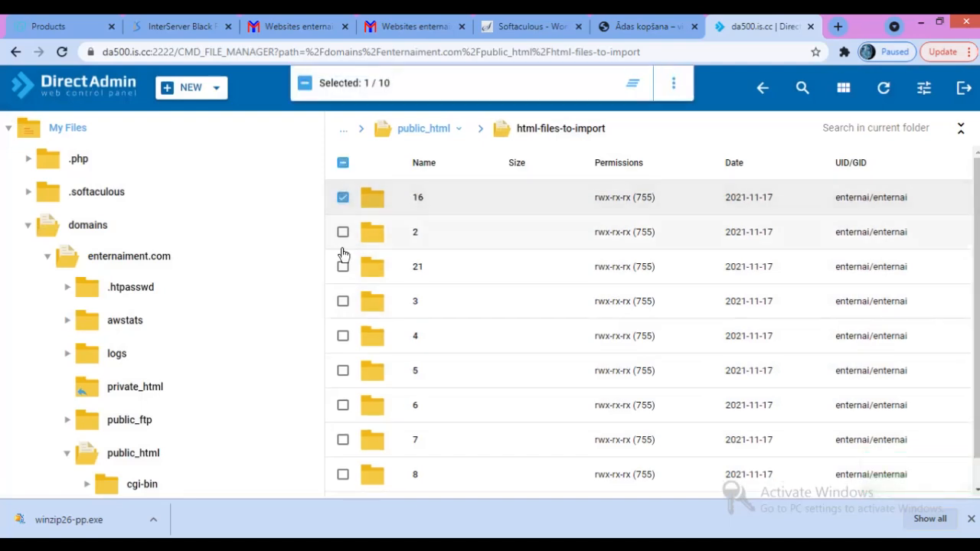
left_click(343, 265)
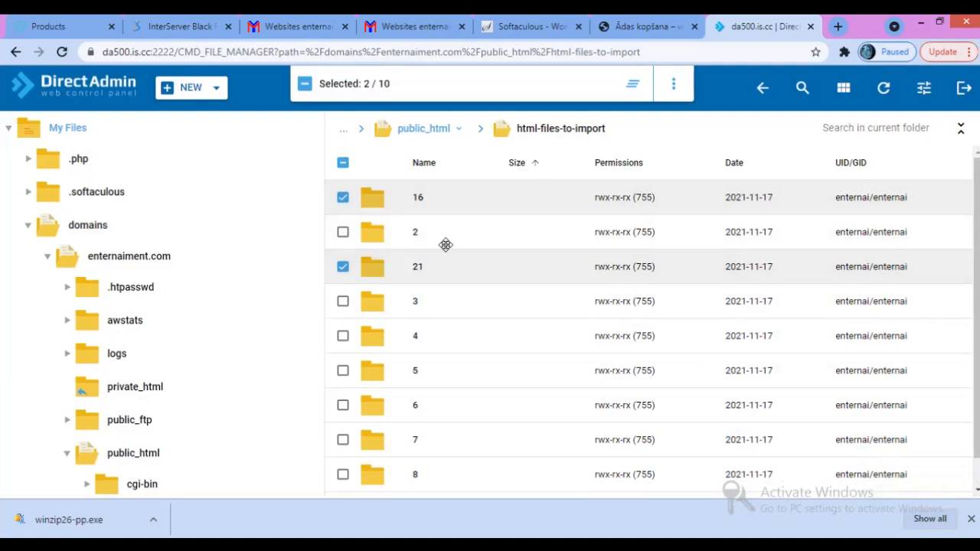
right_click(406, 267)
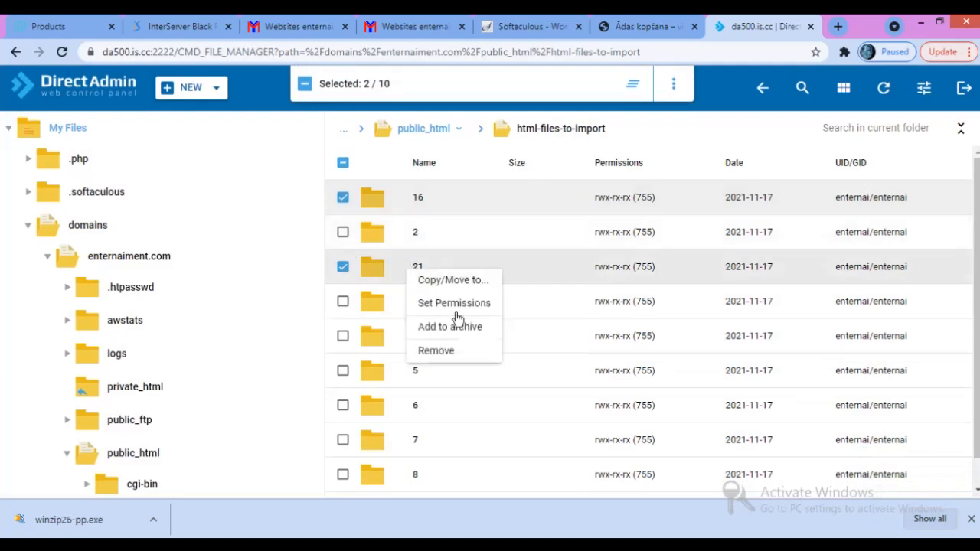
left_click(438, 351)
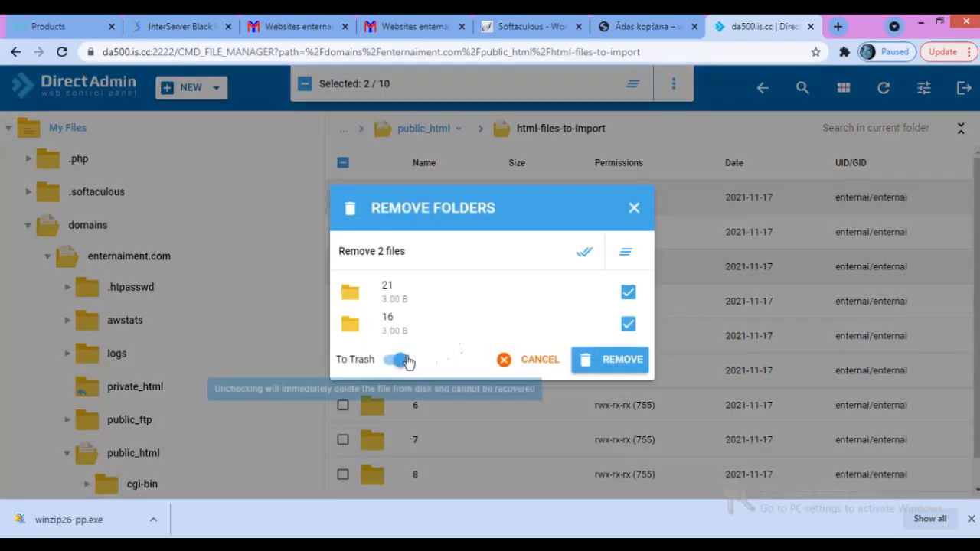
left_click(401, 360)
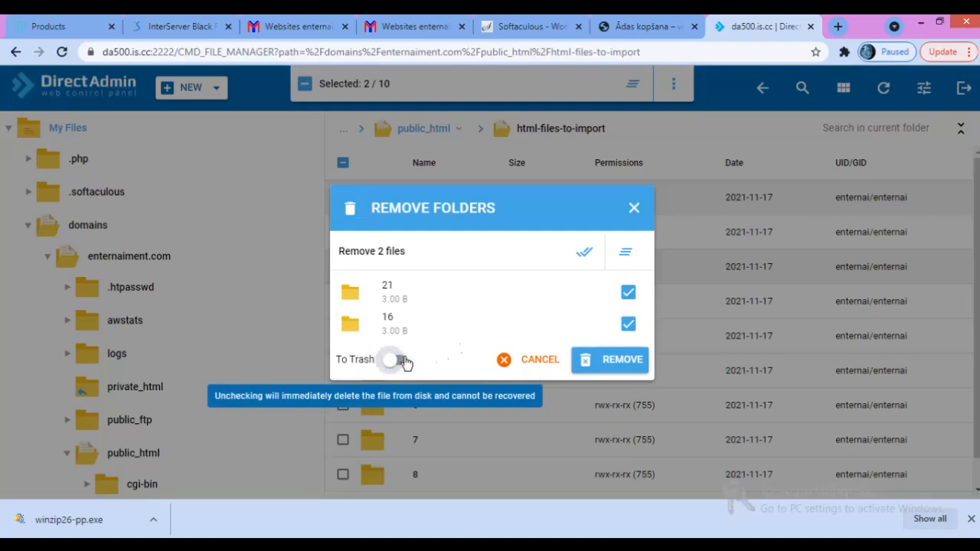
left_click(596, 365)
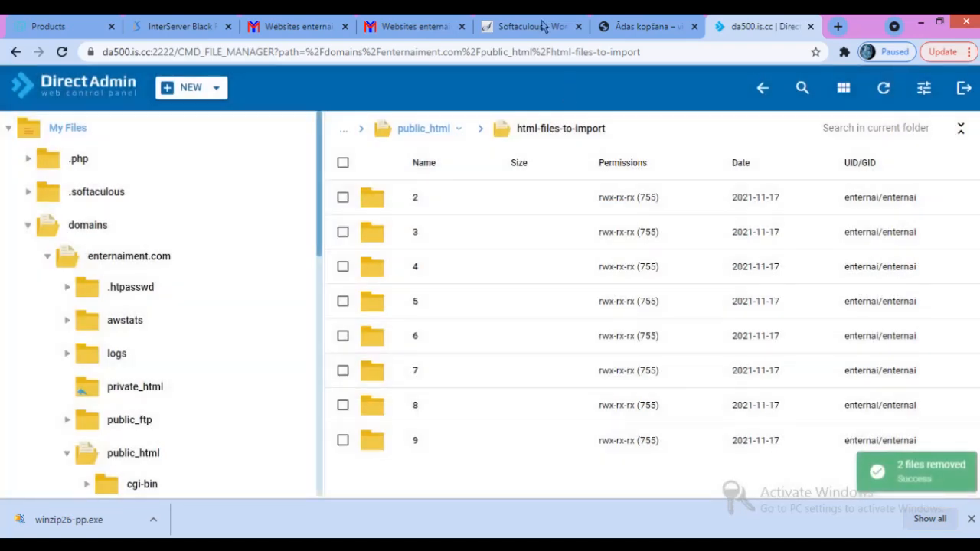
Switch to the WordPress site's admin area and open the settings of the HTML Import 2 plugin
left_click(639, 24)
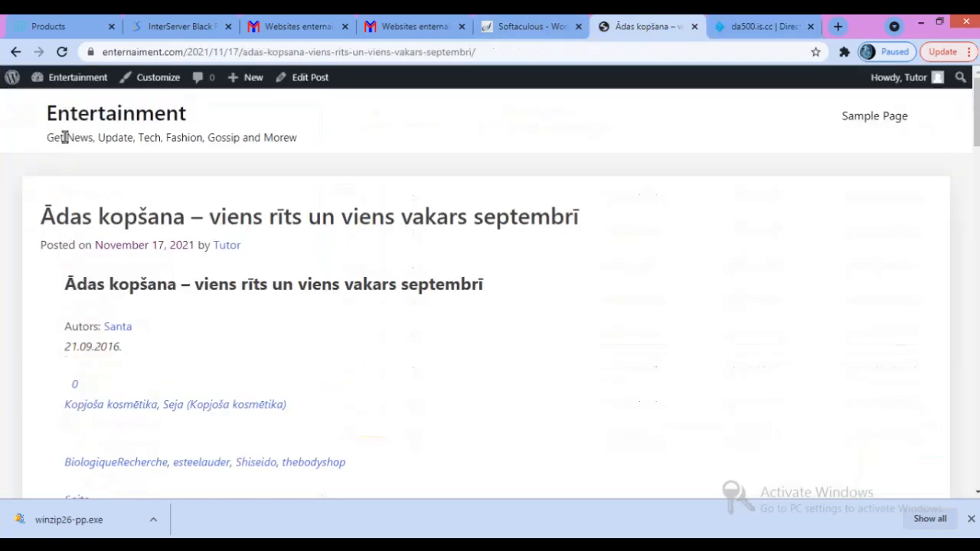
left_click(15, 82)
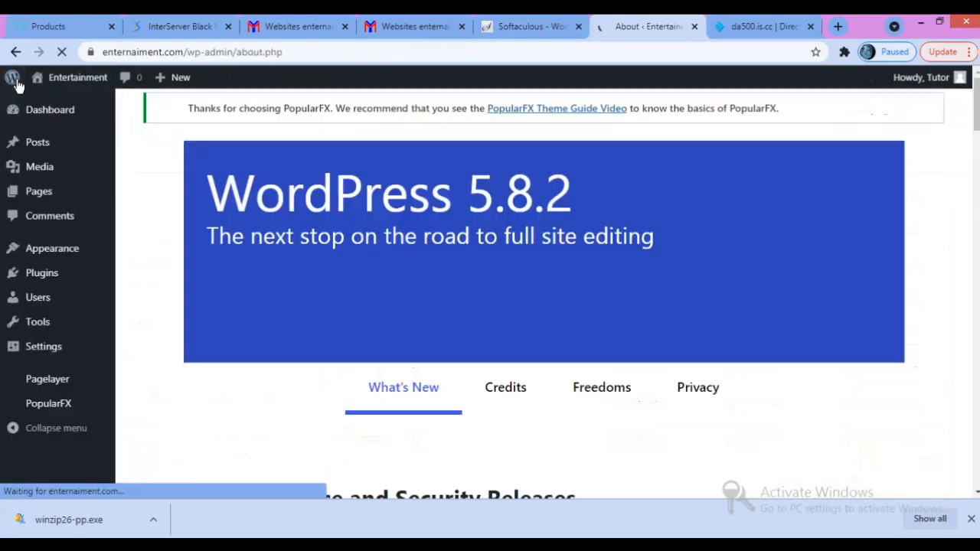
scroll(341, 286, "down", 2)
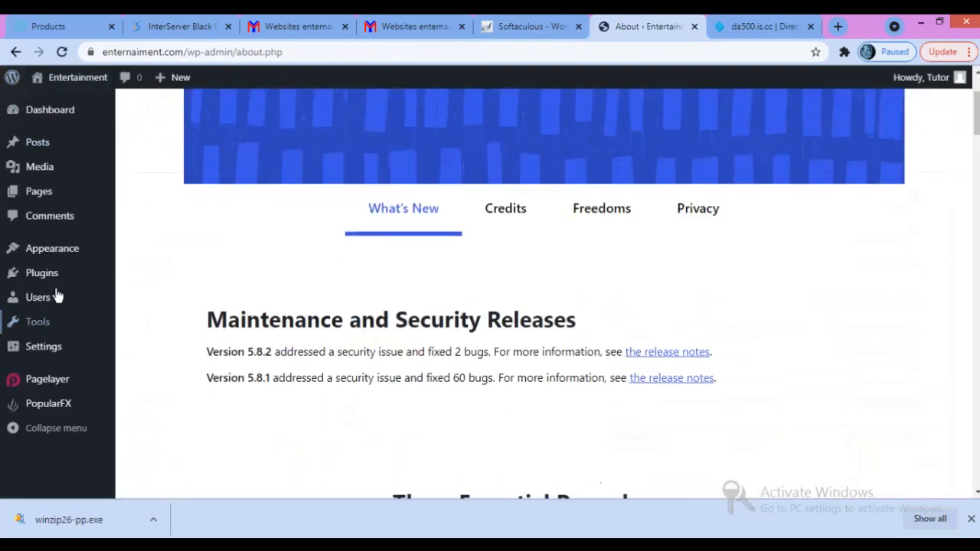
mouse_move(48, 277)
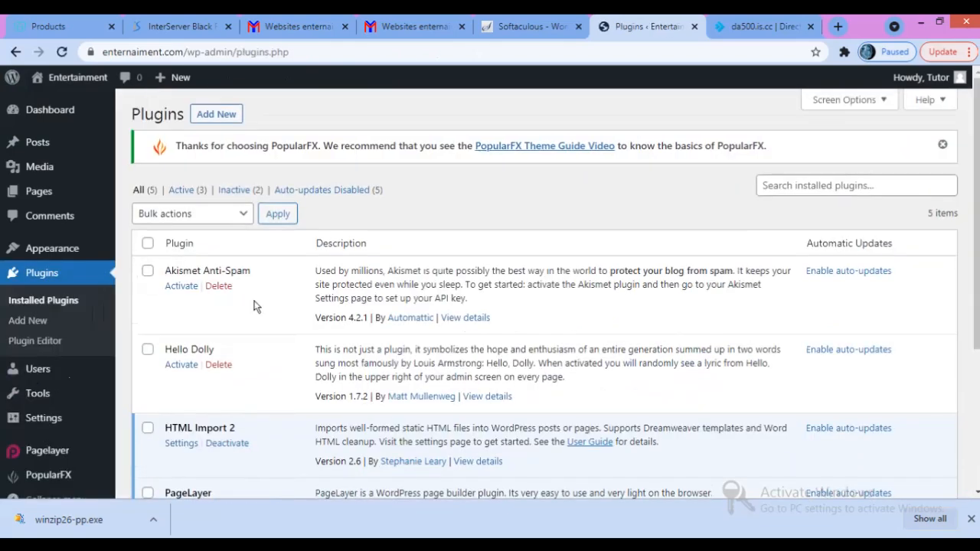
scroll(302, 322, "down", 3)
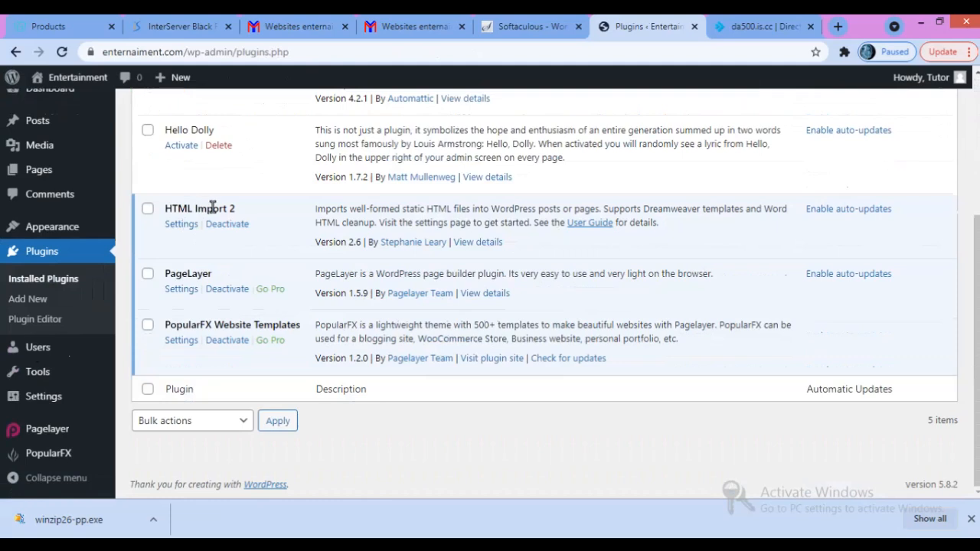
left_click(190, 225)
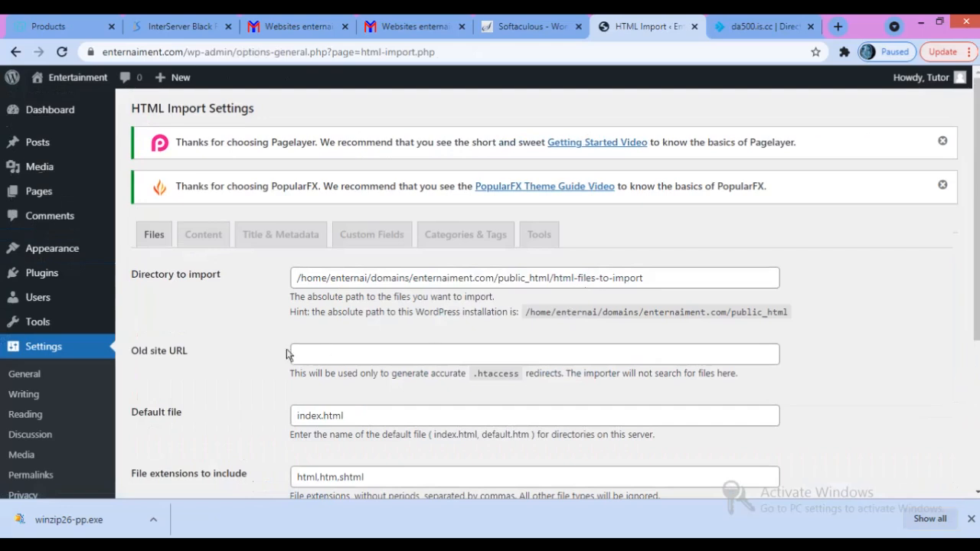
scroll(287, 354, "down", 3)
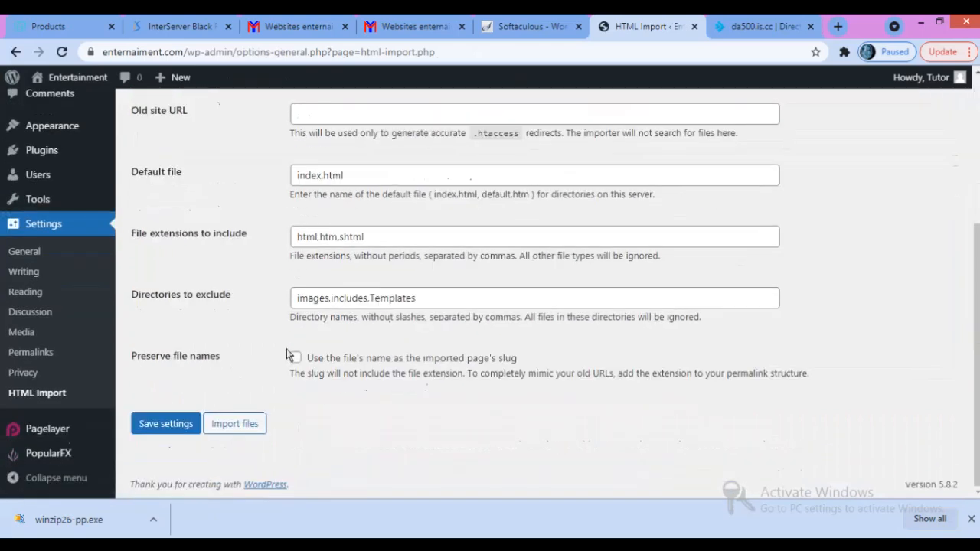
left_click(257, 428)
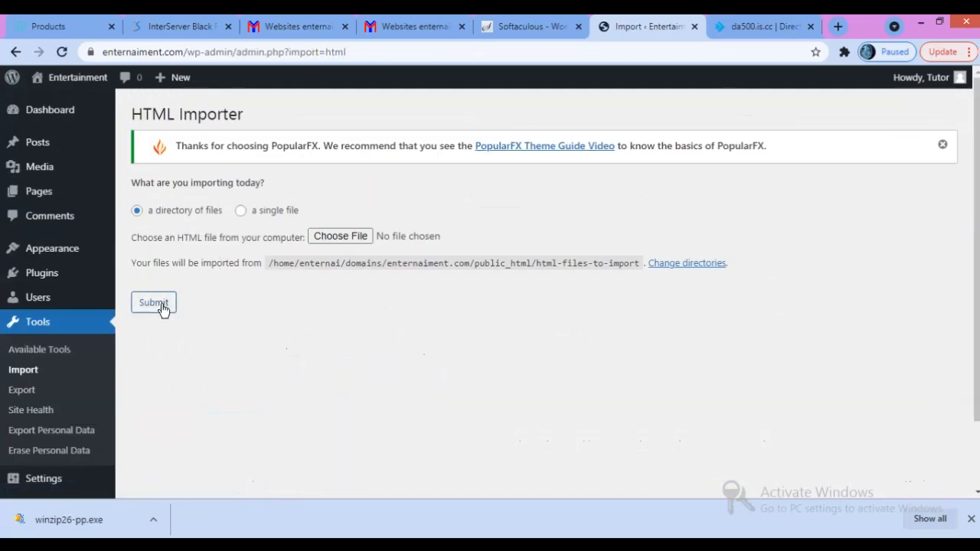
scroll(176, 342, "down", 2)
scroll(176, 342, "up", 2)
left_click(15, 53)
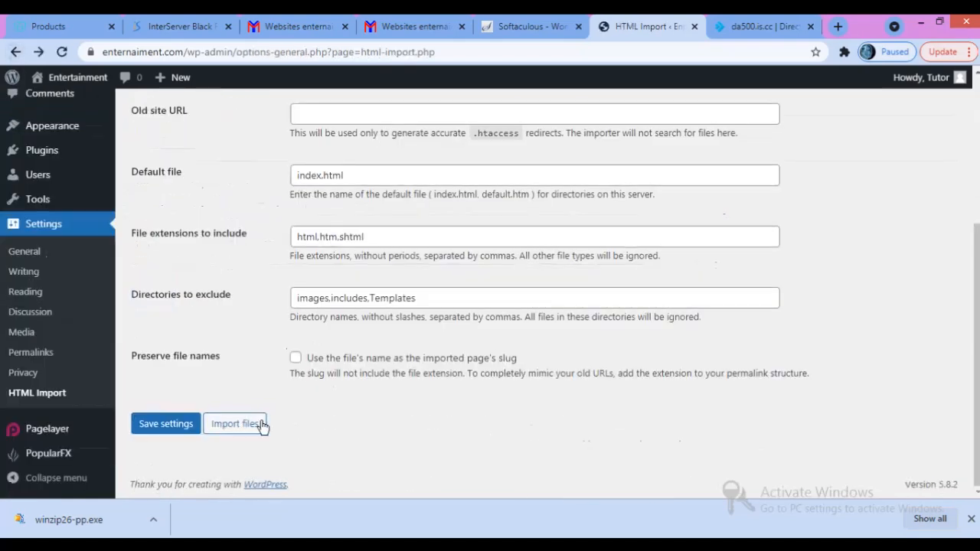
left_click(260, 425)
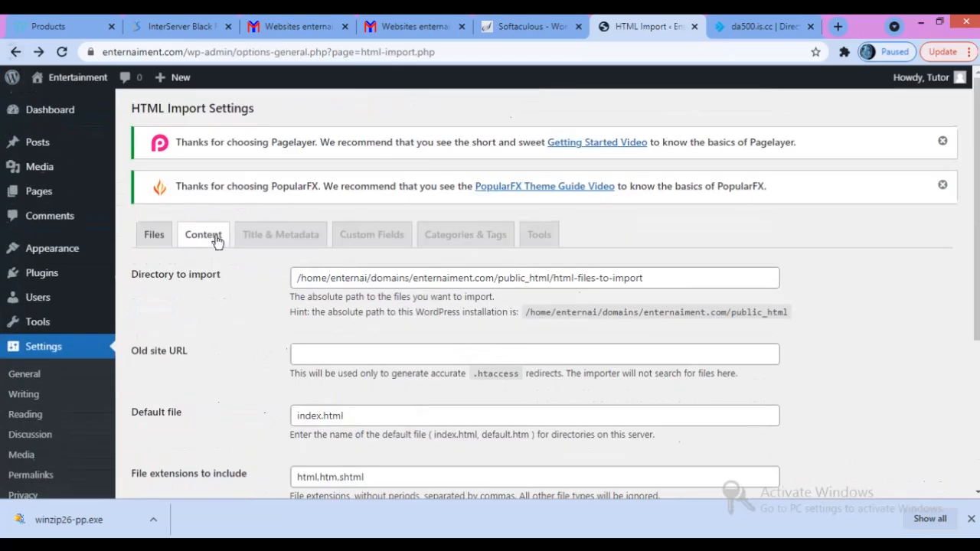
Enable importing linked images in the HTML Import content options and save the settings
left_click(217, 240)
scroll(248, 296, "down", 3)
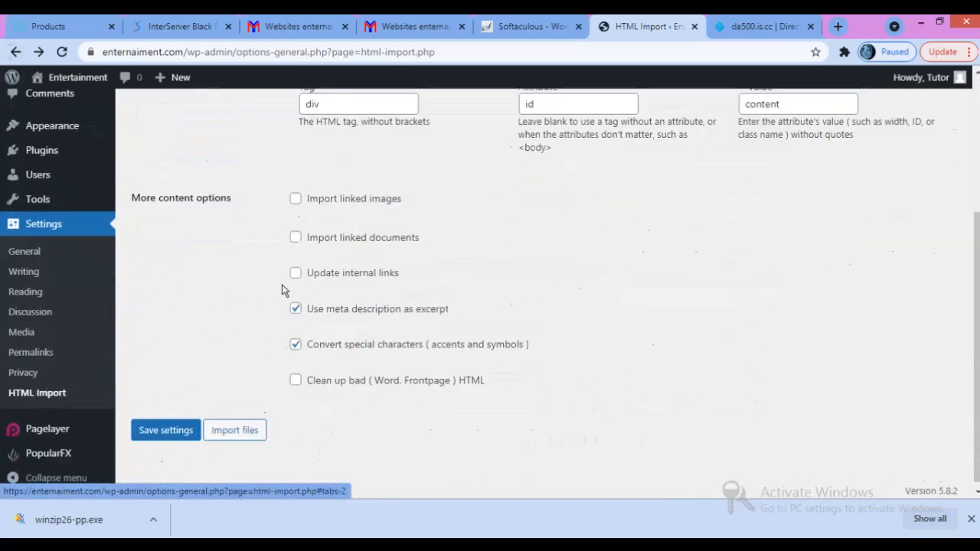
left_click(297, 201)
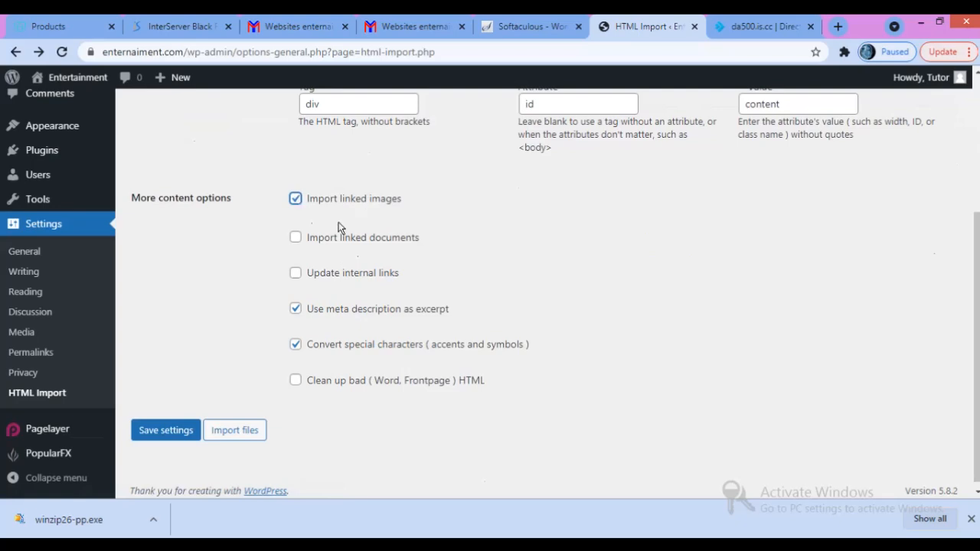
left_click(166, 430)
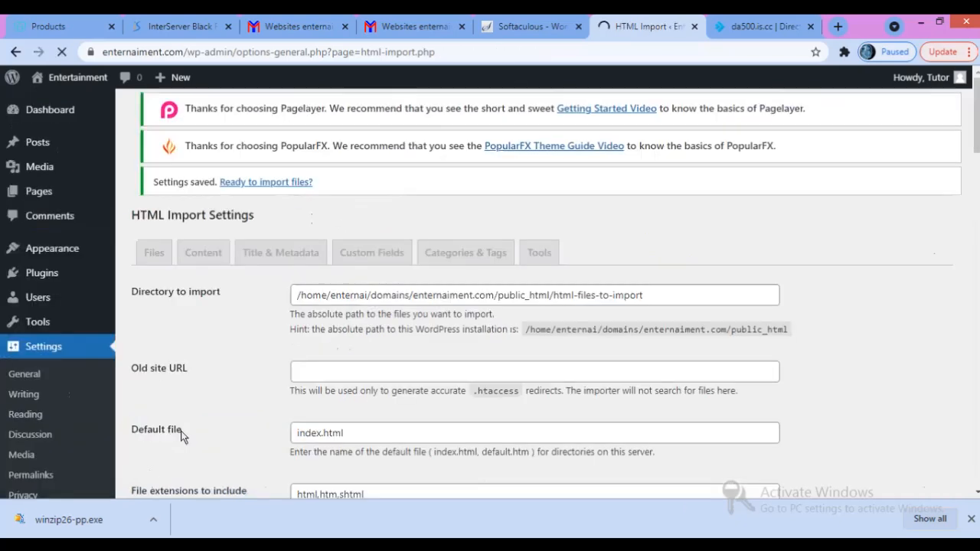
Import the html-files-to-import directory of files with the HTML Importer and review the import report
scroll(240, 429, "down", 1)
scroll(239, 428, "down", 3)
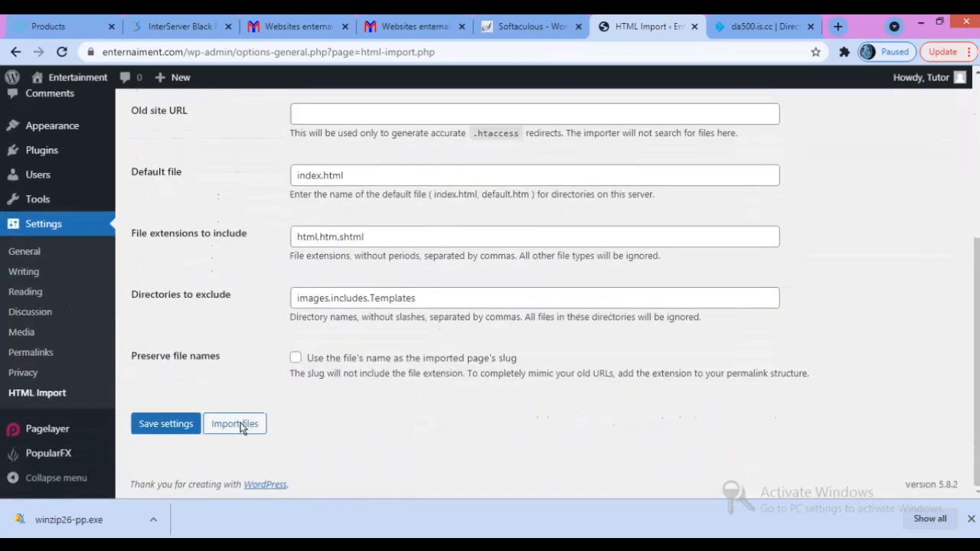
left_click(243, 423)
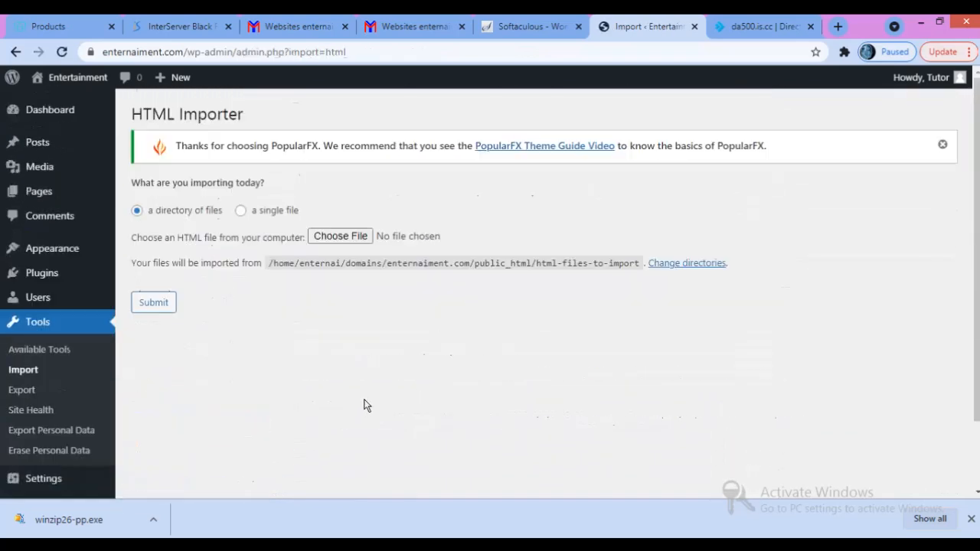
left_click(160, 307)
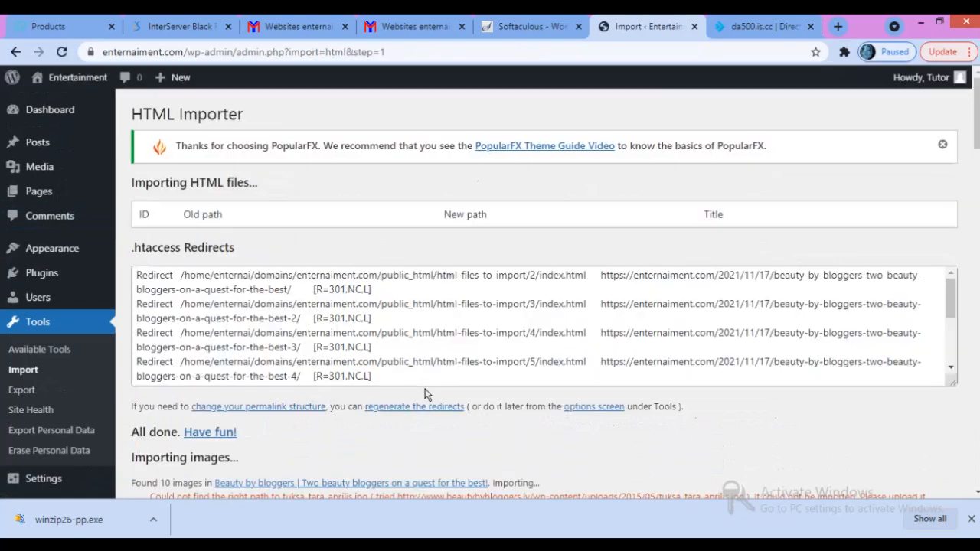
scroll(426, 394, "down", 2)
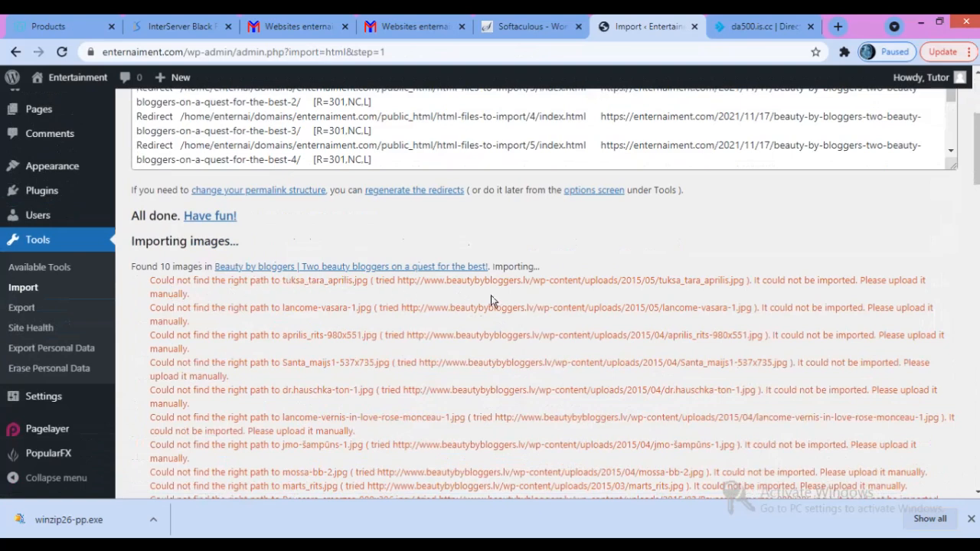
Read through the image import messages in the HTML Importer report to its end and return to its beginning
scroll(615, 295, "down", 4)
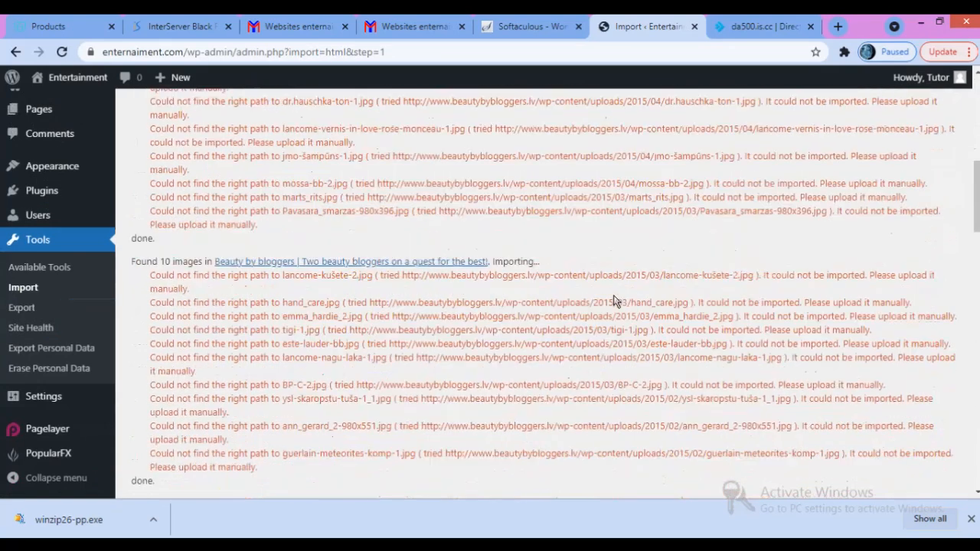
scroll(462, 298, "down", 3)
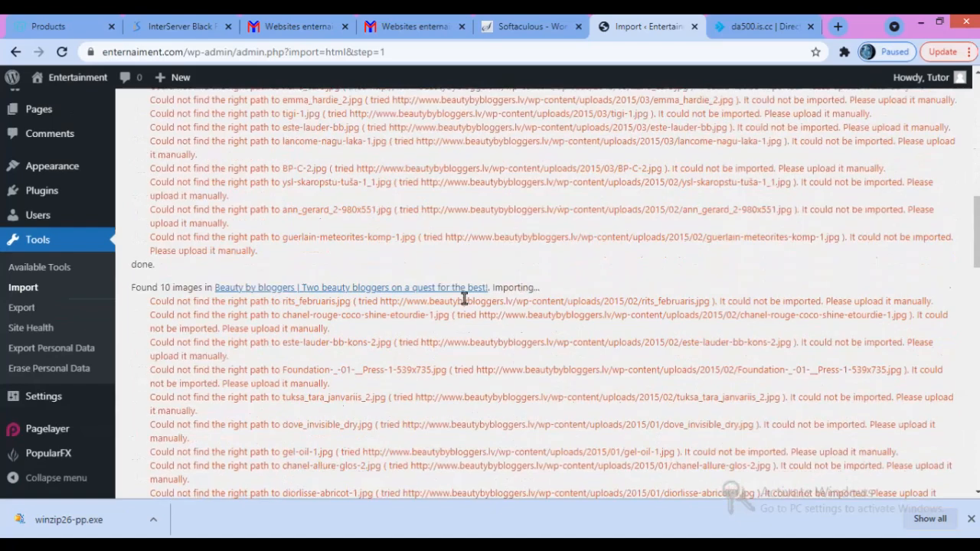
scroll(678, 312, "down", 15)
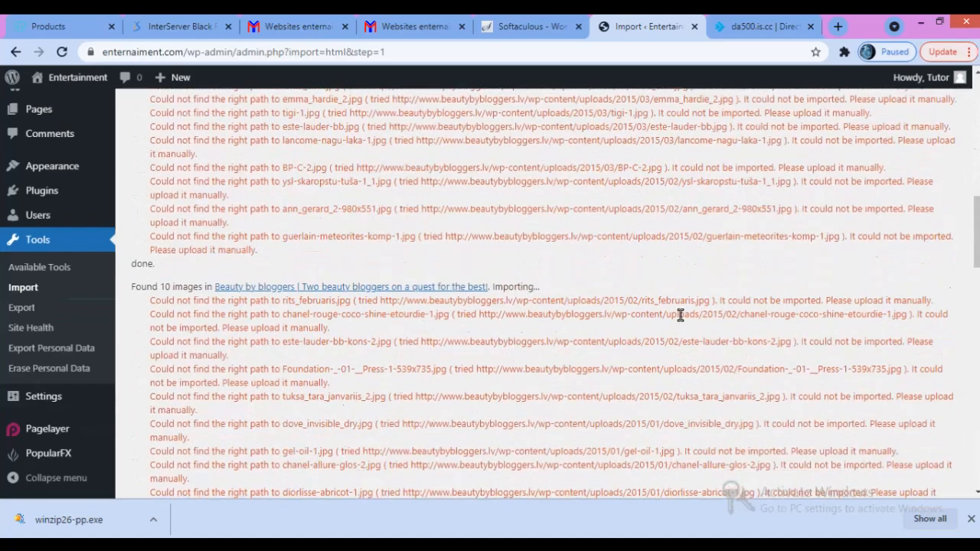
scroll(679, 314, "down", 4)
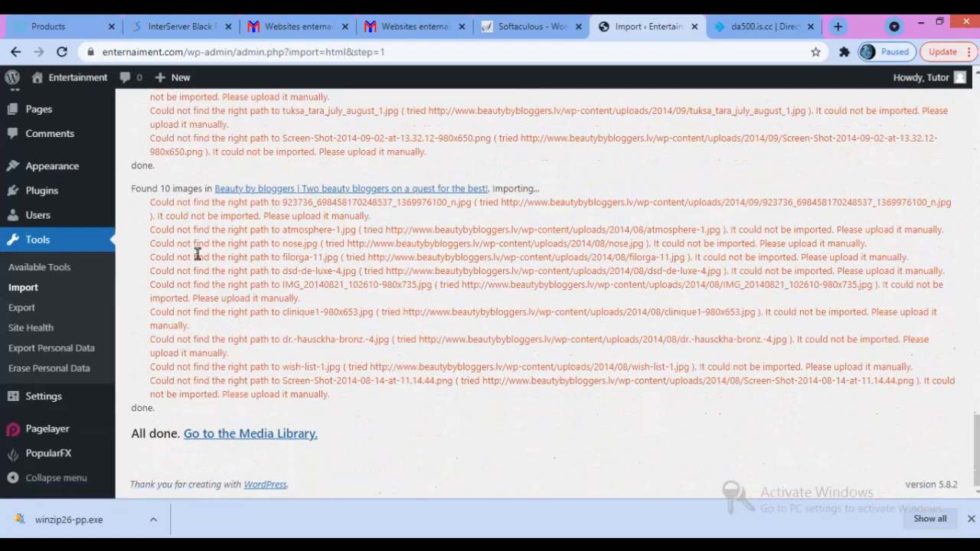
scroll(301, 254, "up", 10)
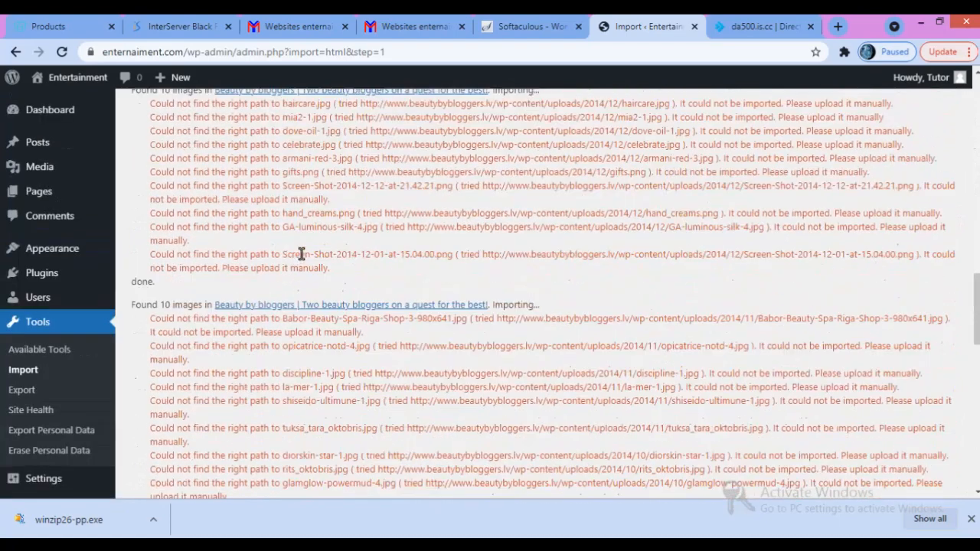
scroll(301, 254, "up", 15)
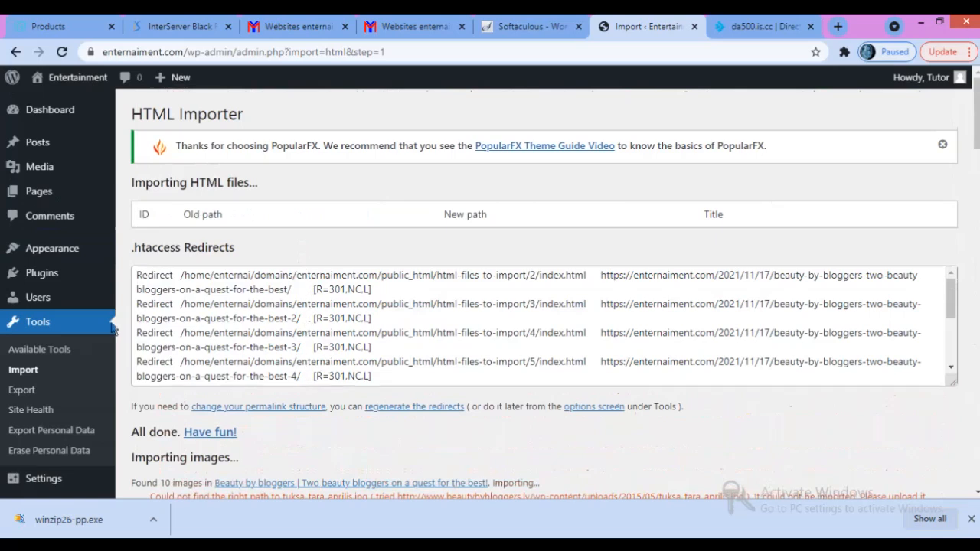
Check the list of all pages, and look through the list of all posts for the imported entries
mouse_move(48, 205)
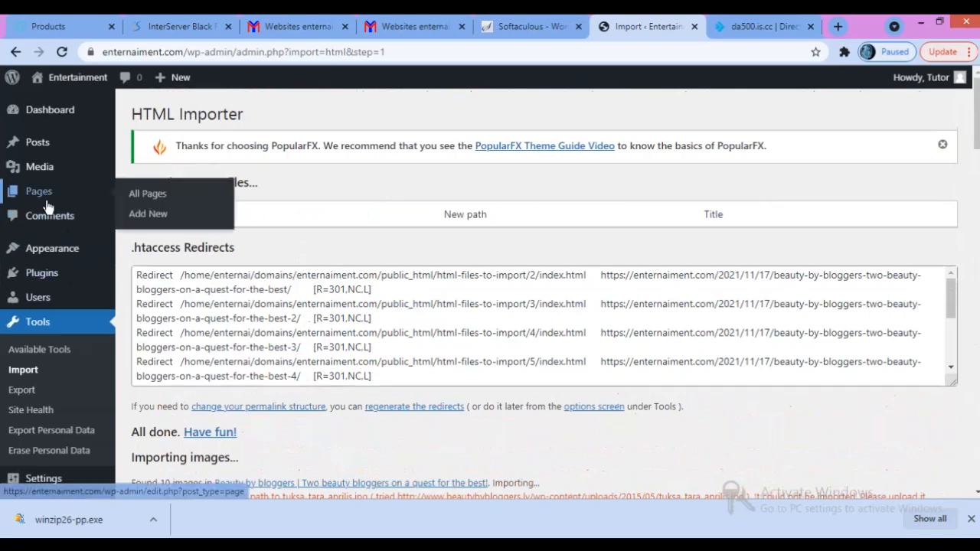
left_click(146, 196)
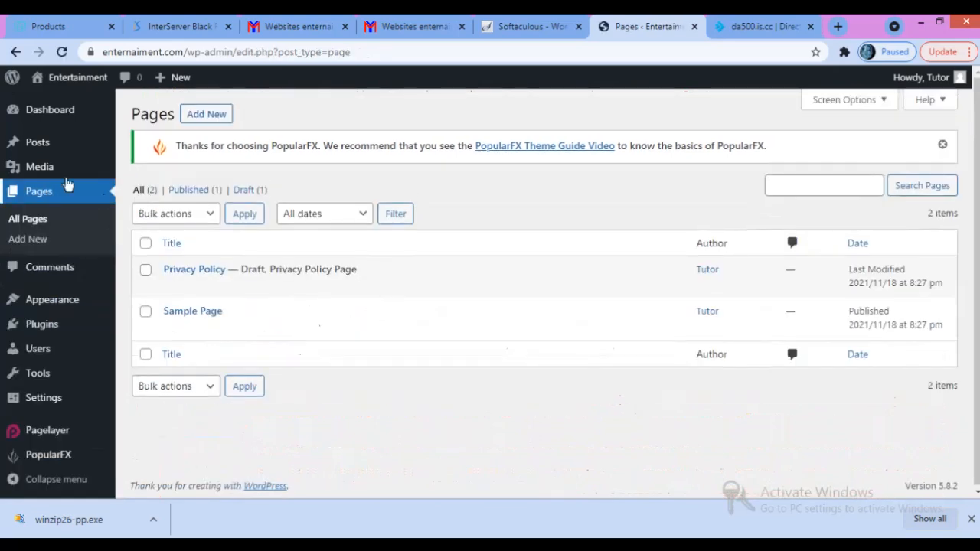
mouse_move(46, 147)
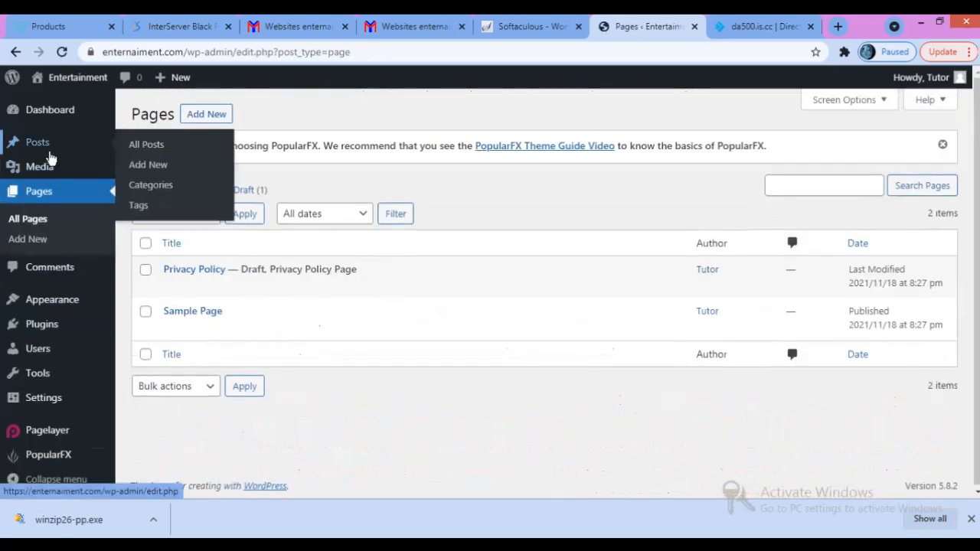
left_click(140, 145)
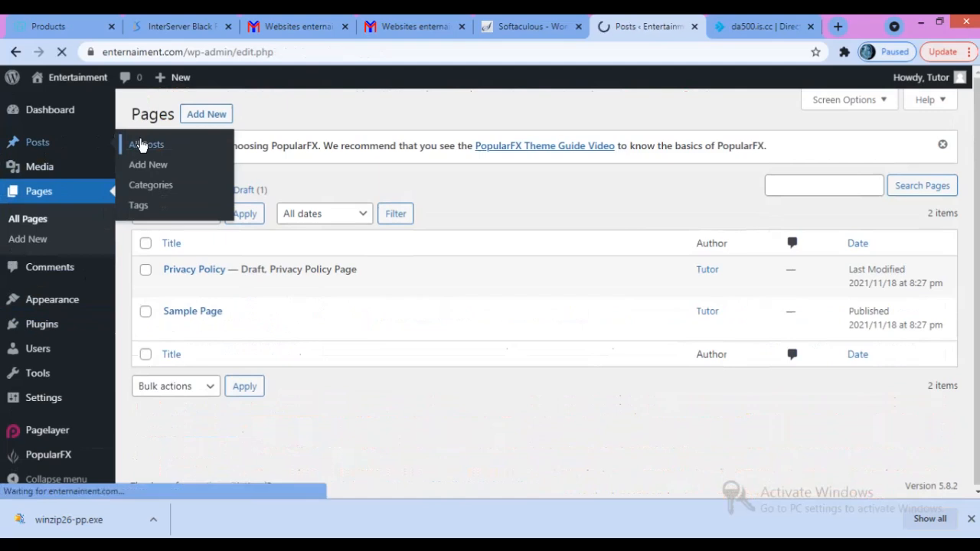
scroll(299, 251, "down", 2)
scroll(299, 251, "down", 4)
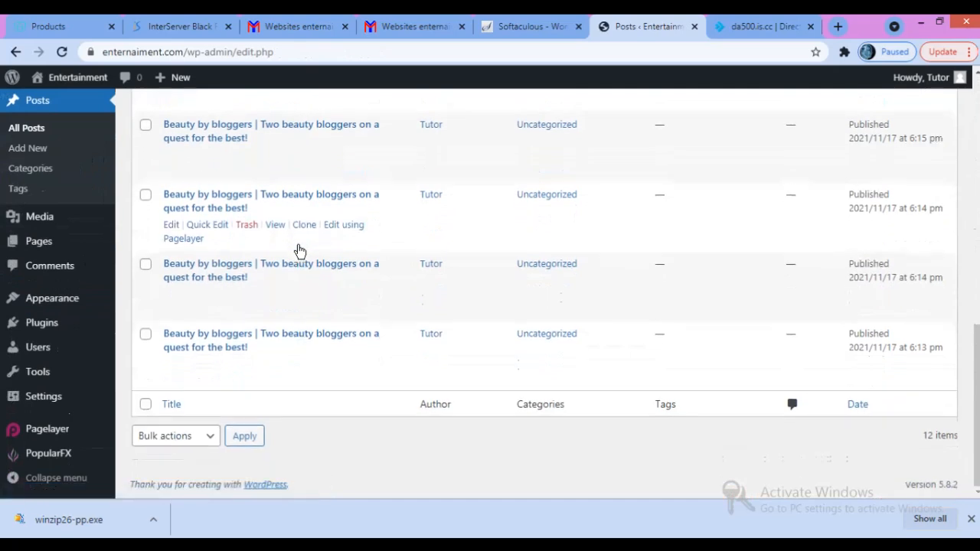
scroll(299, 251, "up", 2)
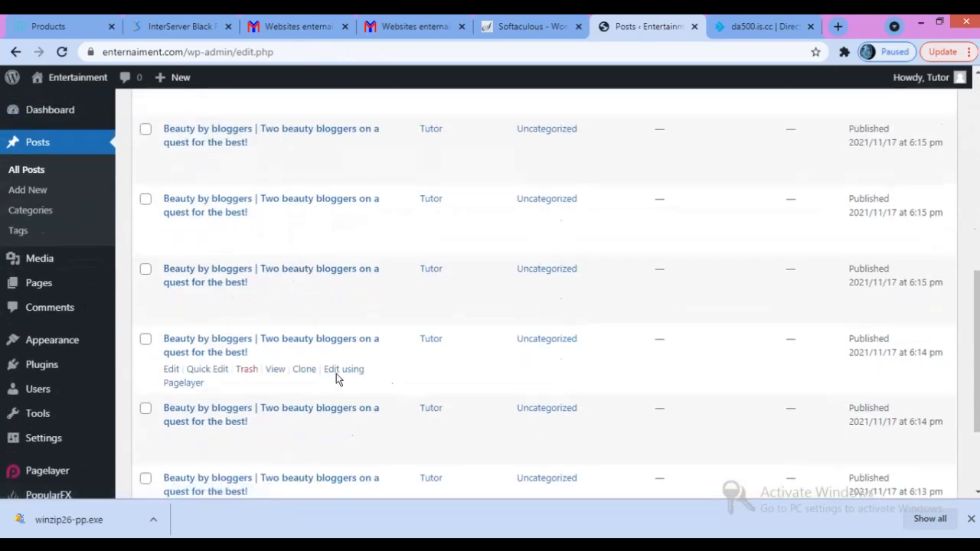
scroll(349, 240, "down", 1)
scroll(359, 245, "up", 2)
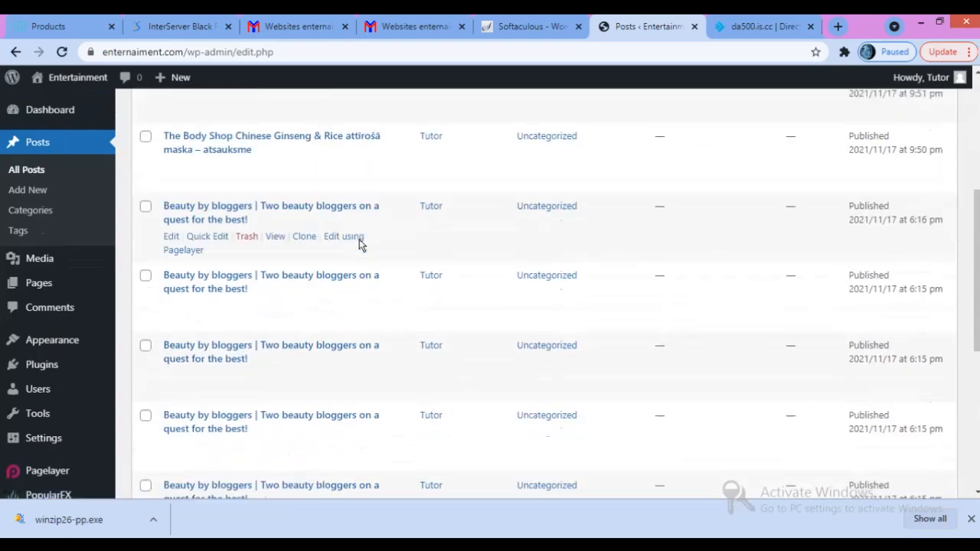
View the Beauty by bloggers post published 2021/11/17 at 6:13 pm in a new browser tab and examine its text and images
scroll(360, 245, "down", 5)
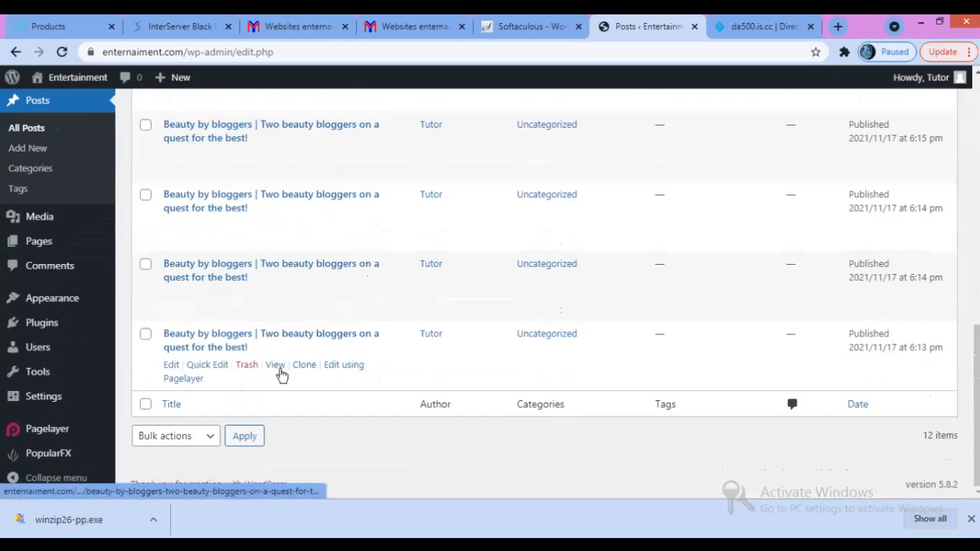
right_click(281, 374)
left_click(310, 382)
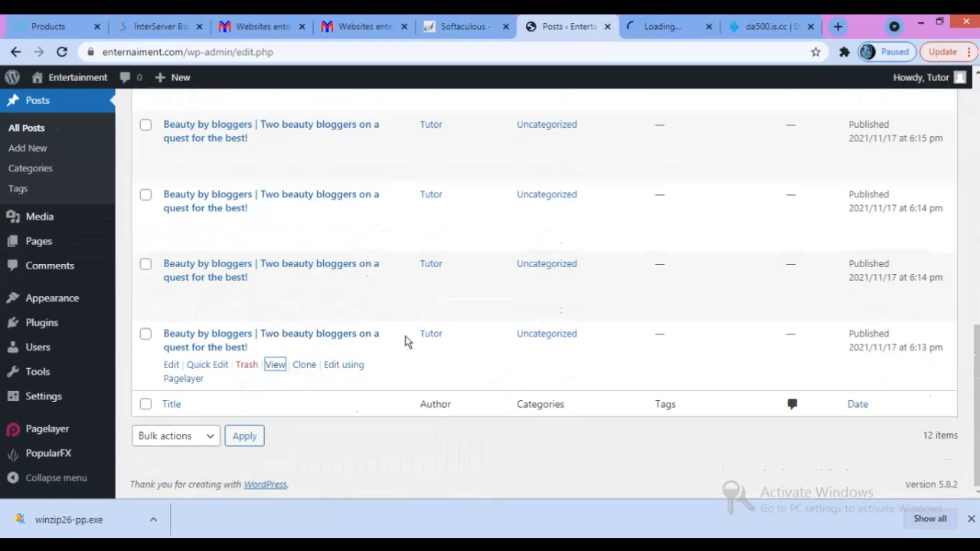
left_click(648, 19)
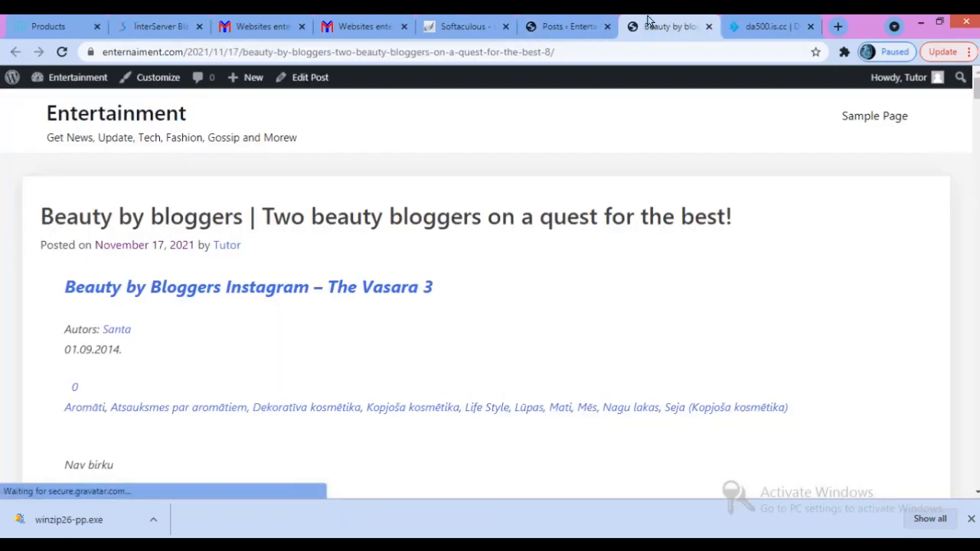
scroll(586, 211, "down", 3)
scroll(582, 220, "down", 10)
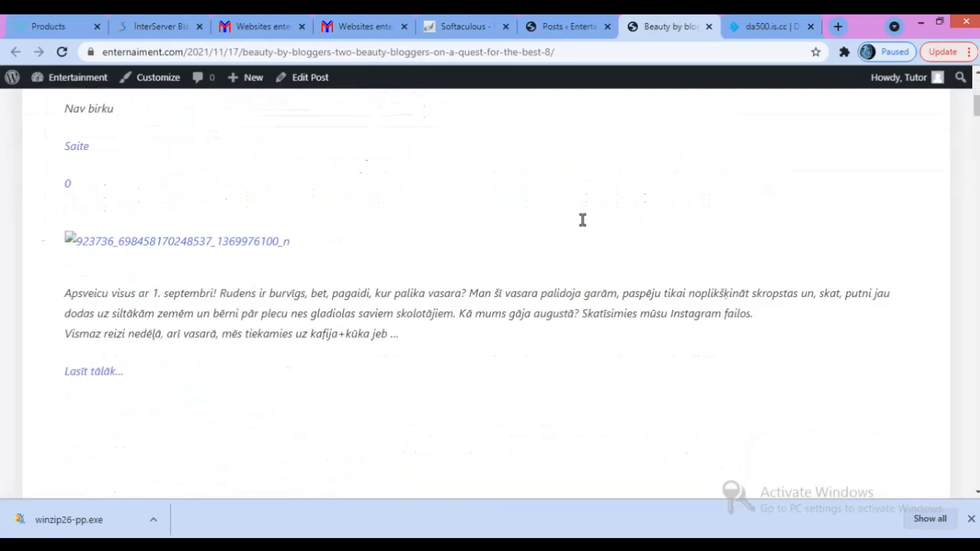
scroll(581, 220, "down", 10)
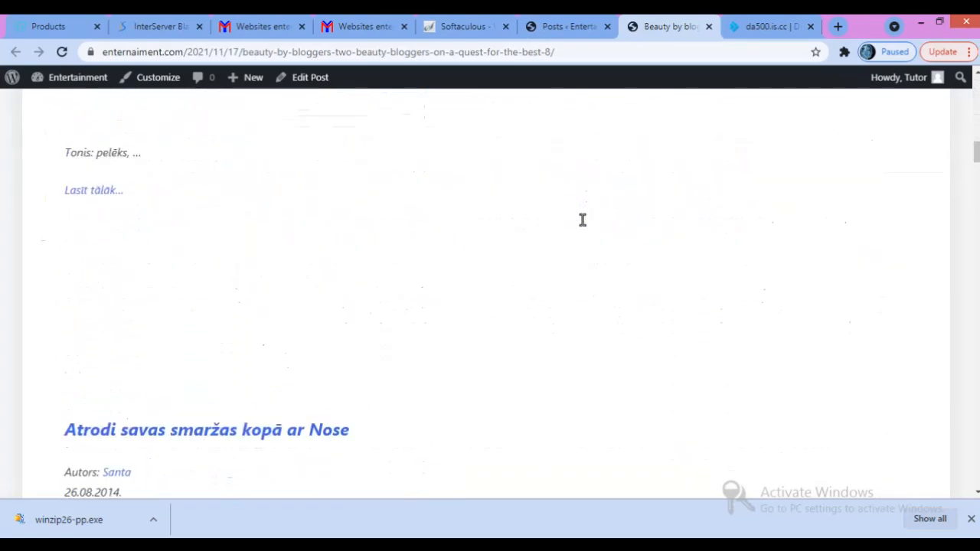
scroll(582, 220, "down", 3)
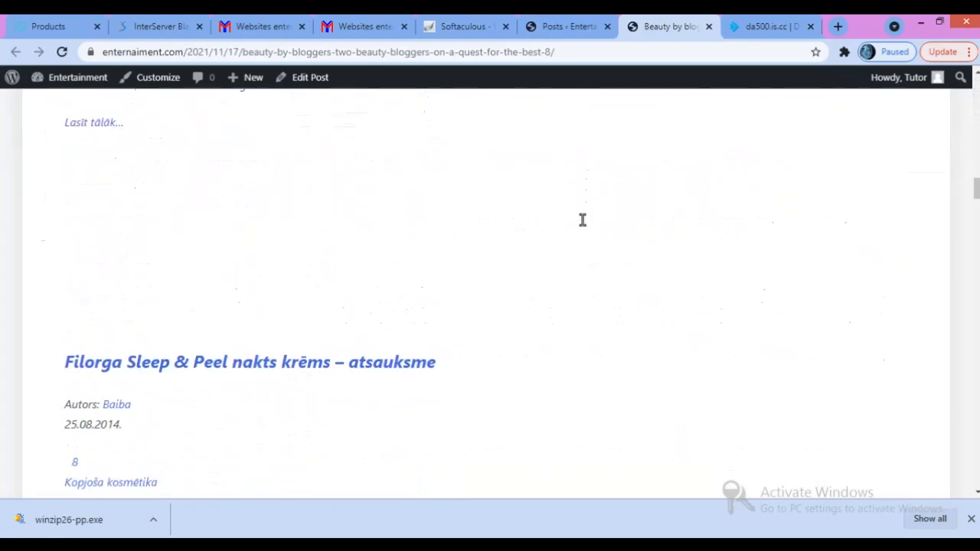
Return to the WordPress posts list and look over the imported Beauty by bloggers posts again
left_click(570, 26)
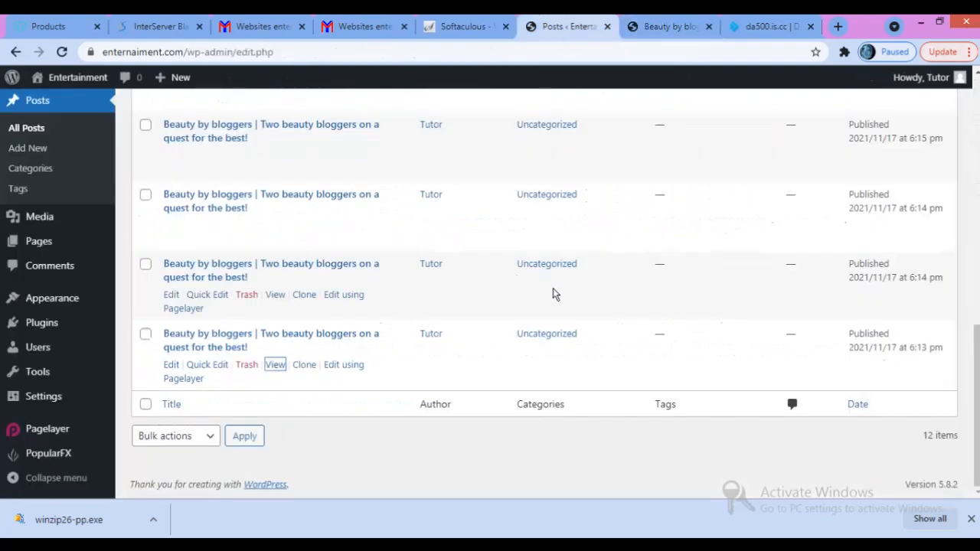
scroll(453, 179, "up", 3)
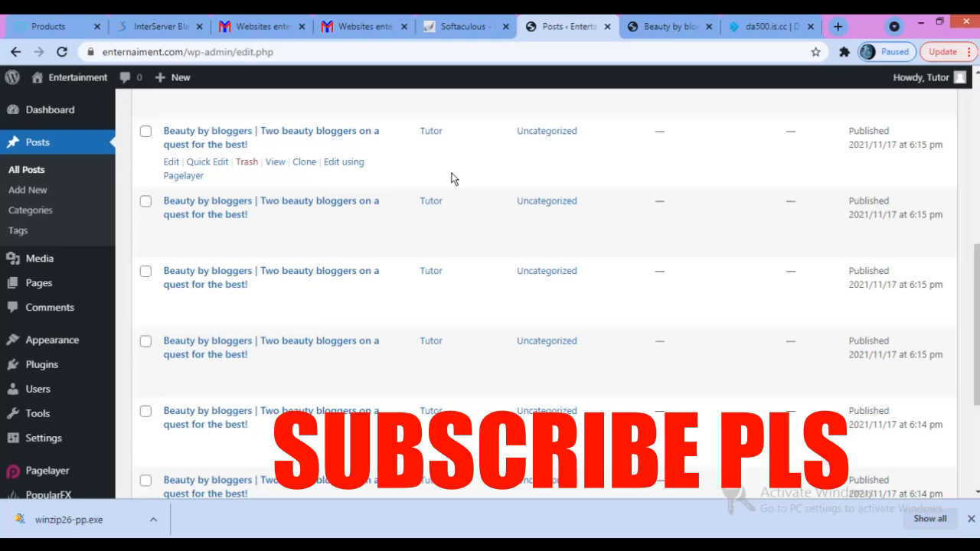
scroll(452, 179, "down", 3)
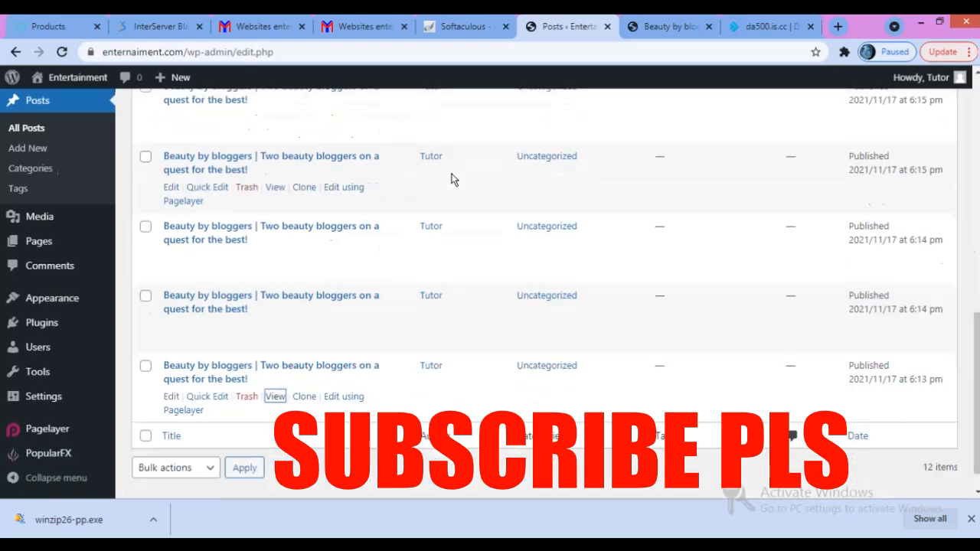